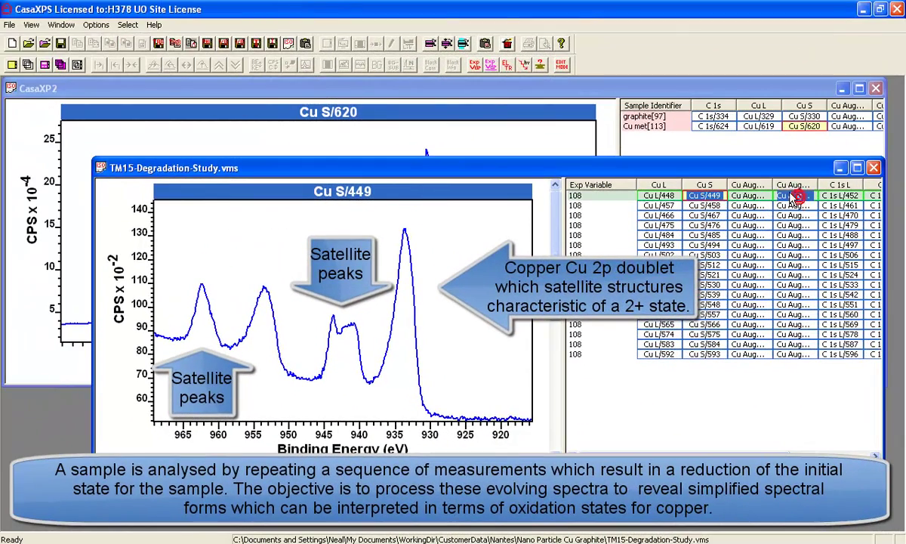
Use Select All Matching Blocks to select every Cu block matching the current spectrum.
{"action": "left_click", "coordinate": [126, 25]}
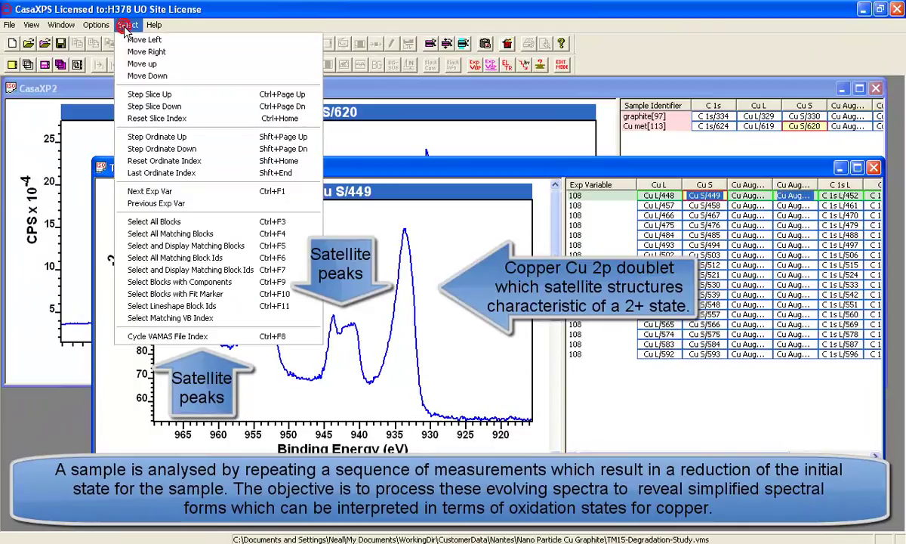
{"action": "left_click", "coordinate": [151, 223]}
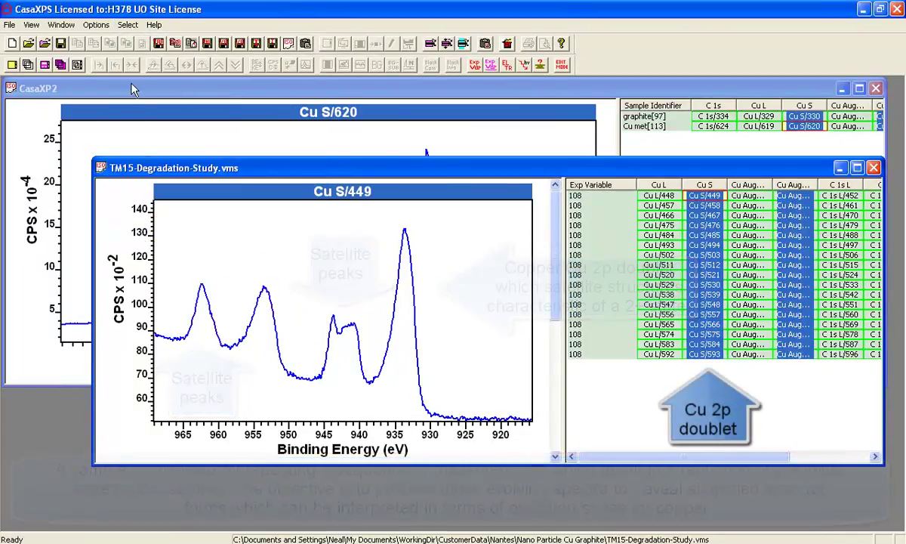
Paste the matching Cu blocks into a new data window and tile the TM15 Cu 2p and Auger spectra.
{"action": "left_click", "coordinate": [12, 44]}
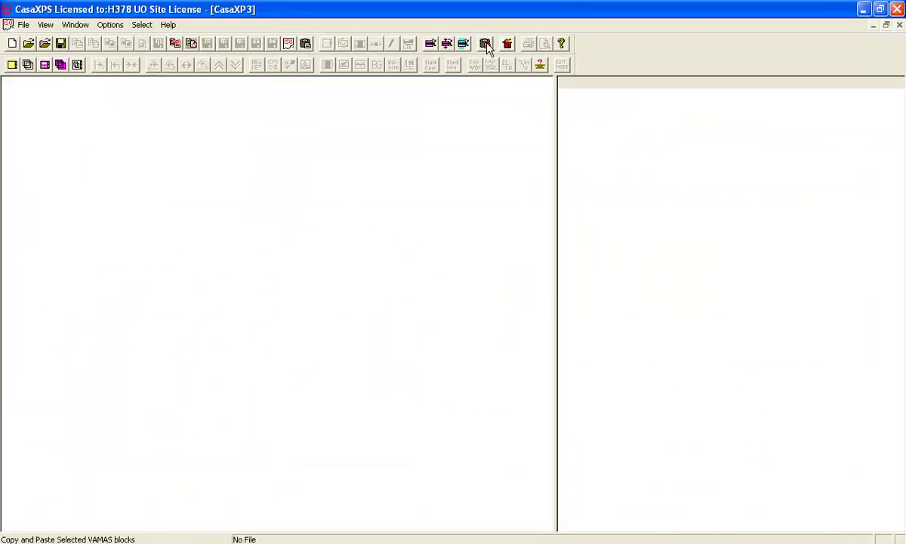
{"action": "left_click", "coordinate": [486, 44]}
{"action": "left_click", "coordinate": [602, 175]}
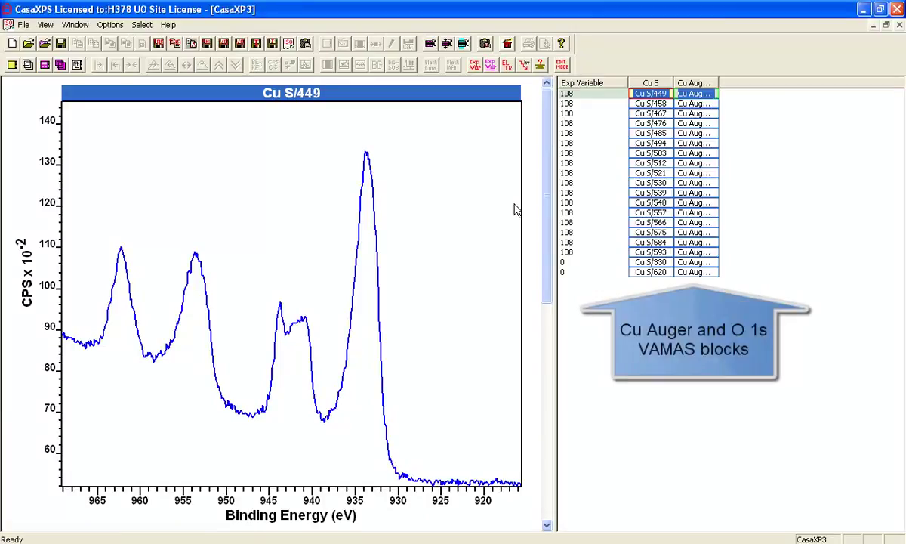
{"action": "left_click", "coordinate": [562, 66]}
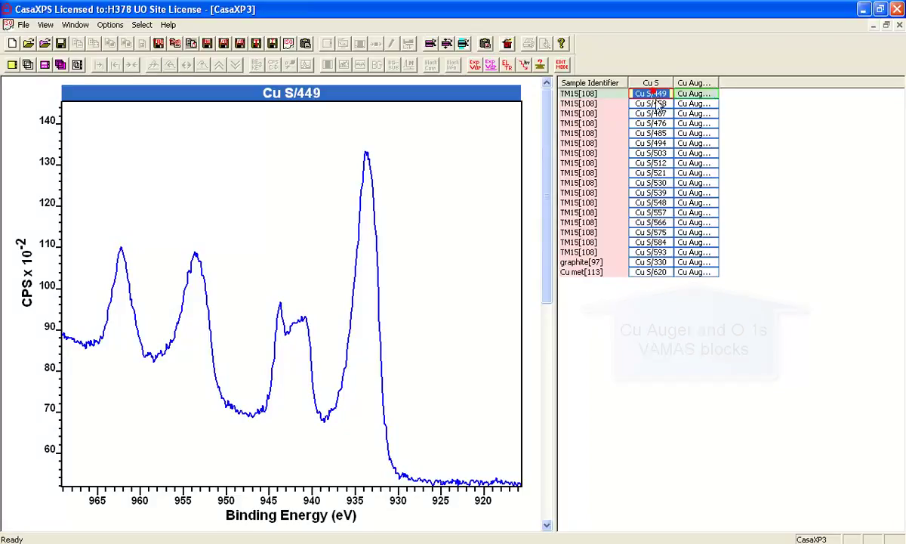
{"action": "left_click", "coordinate": [689, 254], "text": "shift"}
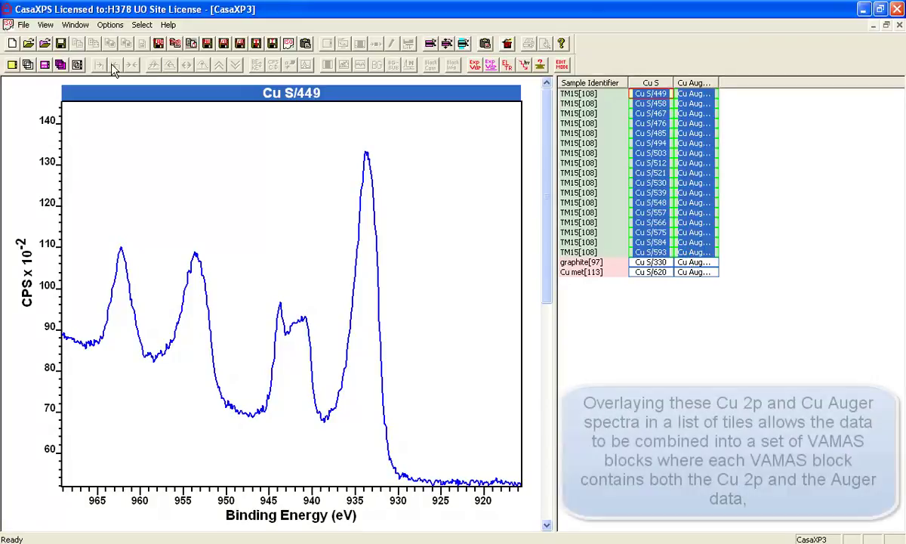
{"action": "left_click", "coordinate": [76, 65]}
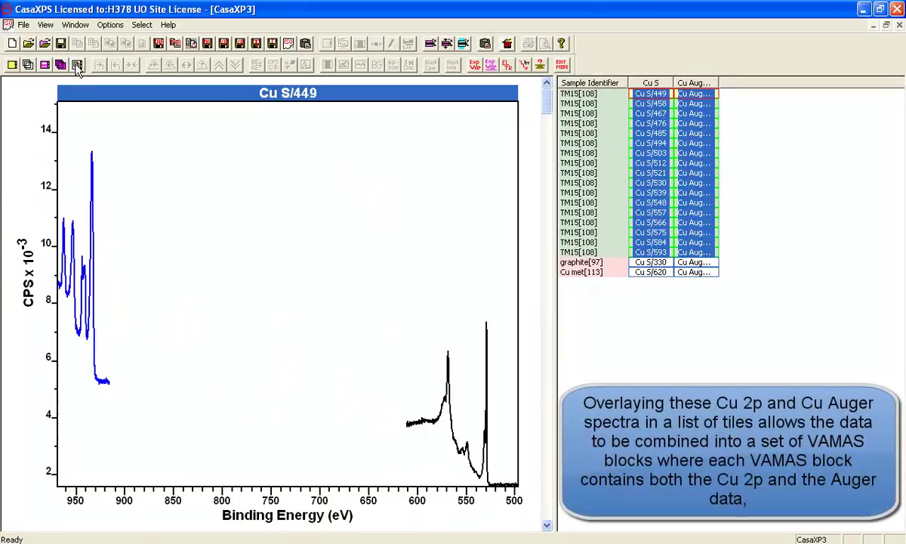
Merge the displayed spectra with Test Data's Merge Irregular, then overlay every merged spectrum.
{"action": "left_click", "coordinate": [195, 158]}
{"action": "left_click", "coordinate": [374, 45]}
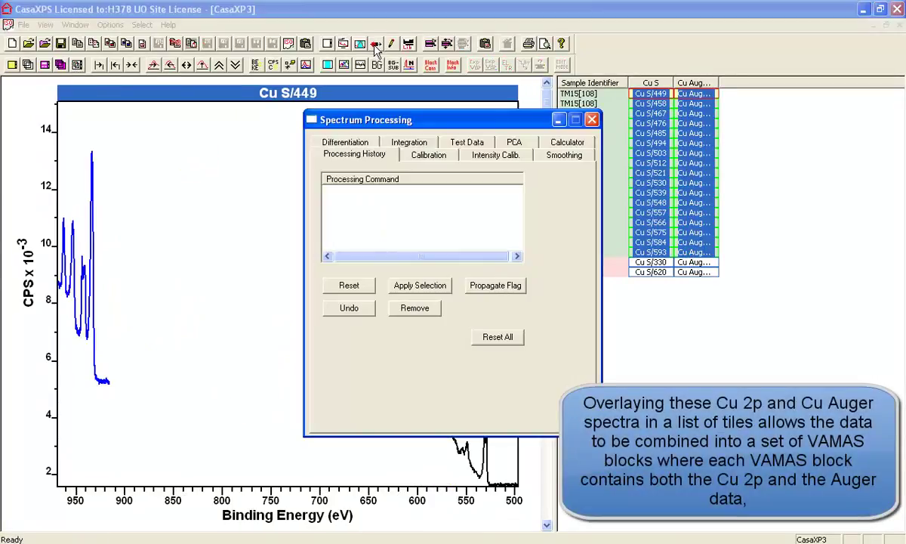
{"action": "left_click", "coordinate": [468, 142]}
{"action": "left_click_drag", "start_coordinate": [471, 123], "coordinate": [738, 172]}
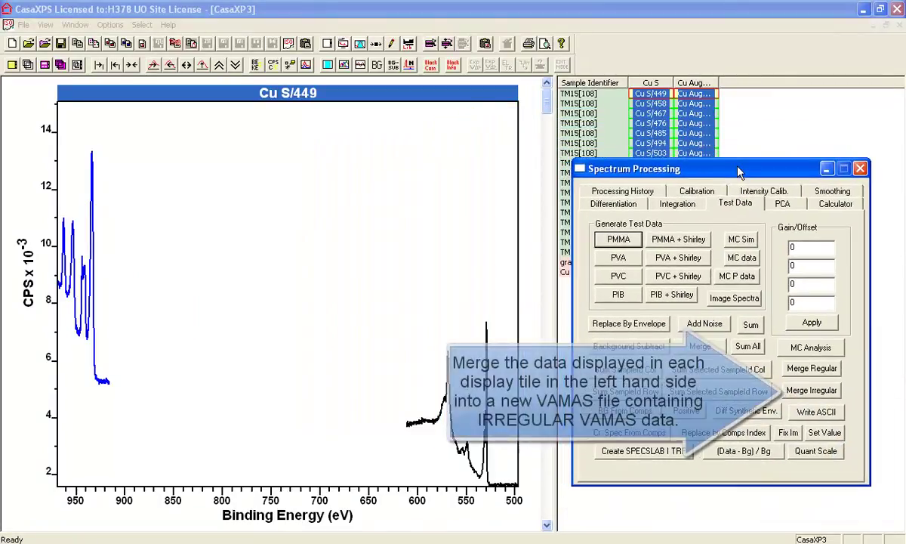
{"action": "left_click", "coordinate": [806, 392]}
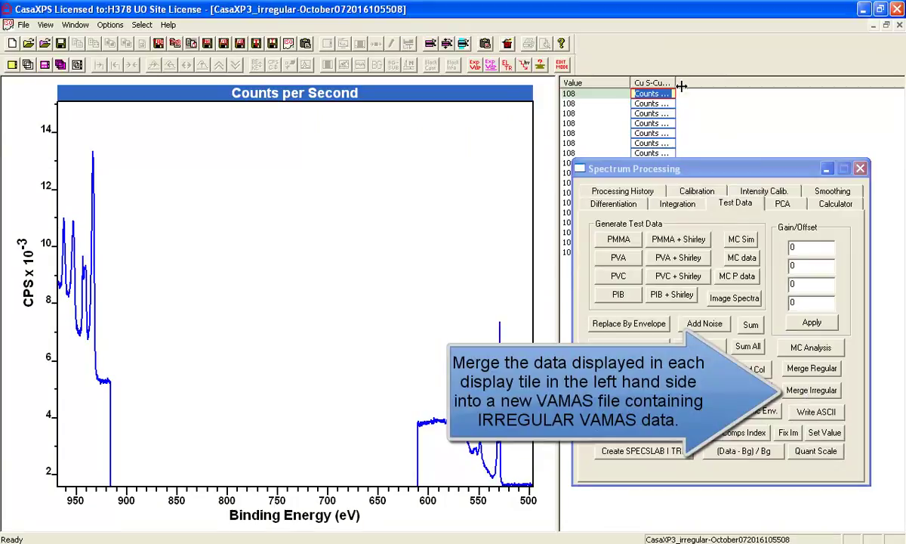
{"action": "left_click", "coordinate": [660, 81]}
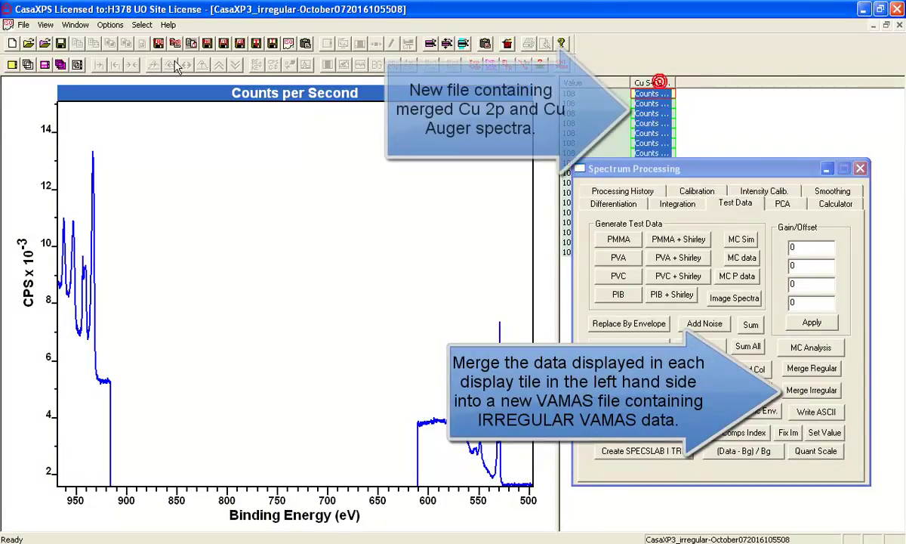
{"action": "left_click", "coordinate": [26, 65]}
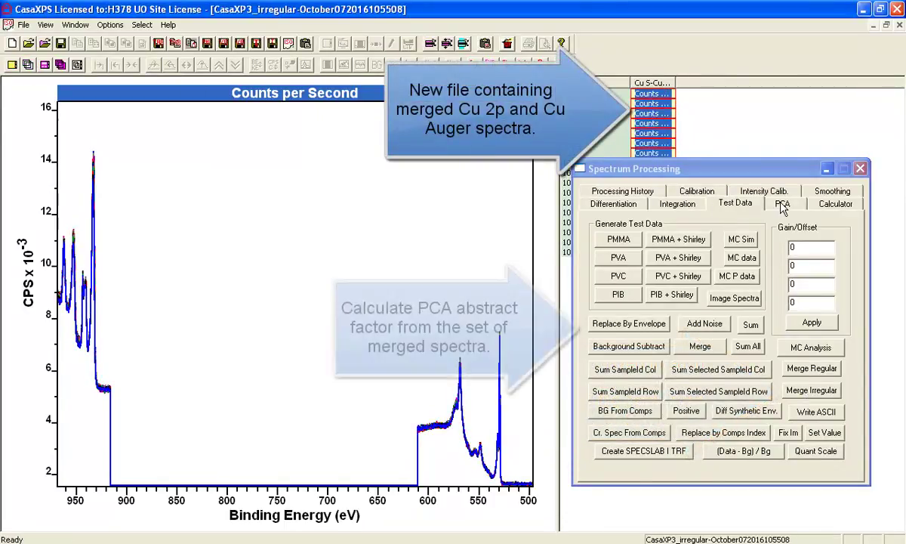
Generate 10 PCA abstract factors from the merged spectra.
{"action": "left_click", "coordinate": [782, 204]}
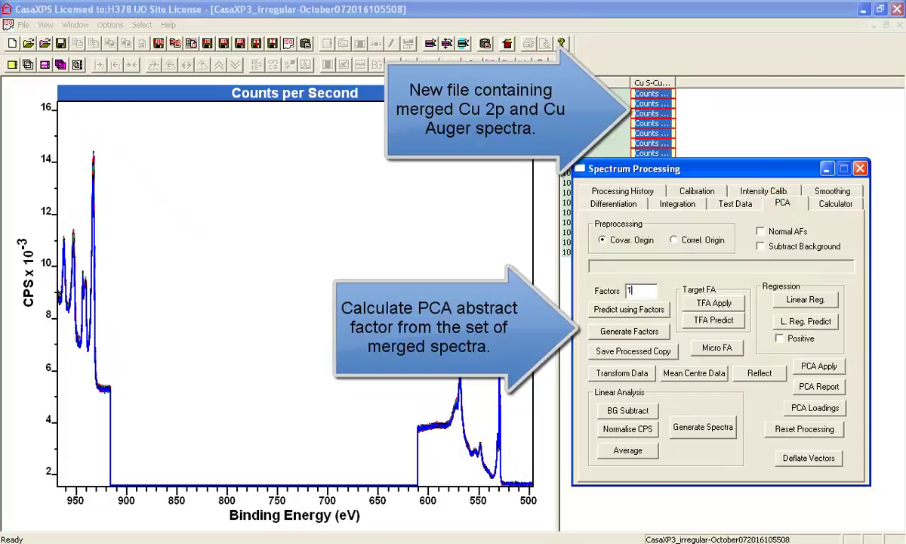
{"action": "type", "text": "0"}
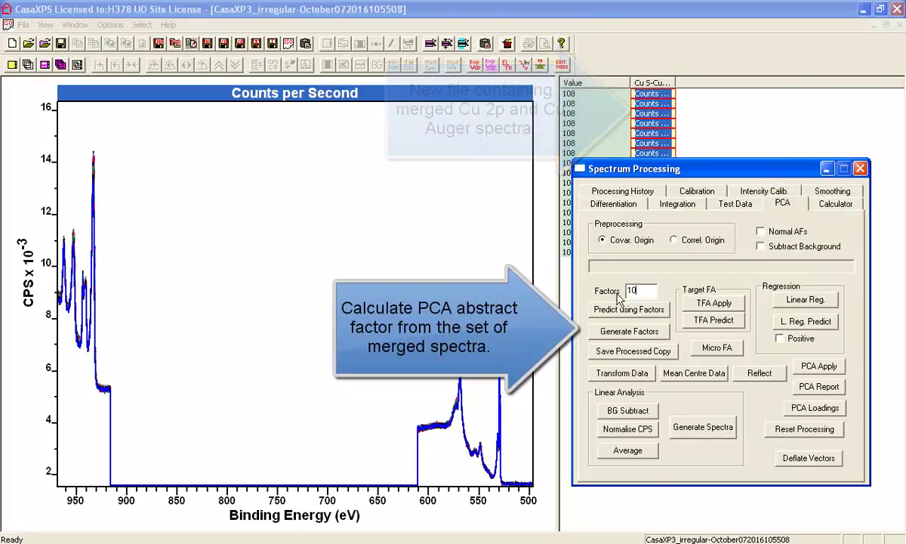
{"action": "left_click", "coordinate": [622, 333]}
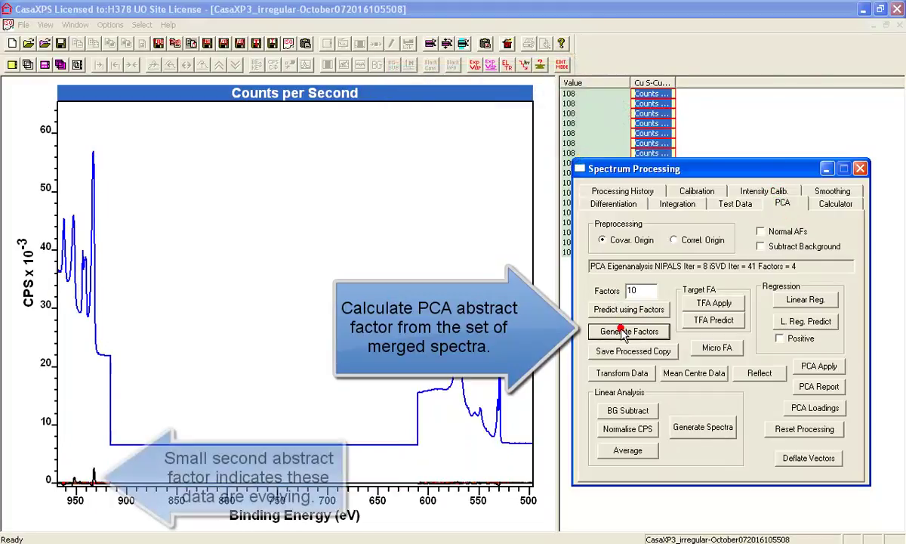
Step through the abstract factors, overlay them all, then reset processing to the original spectra.
{"action": "left_click", "coordinate": [654, 93]}
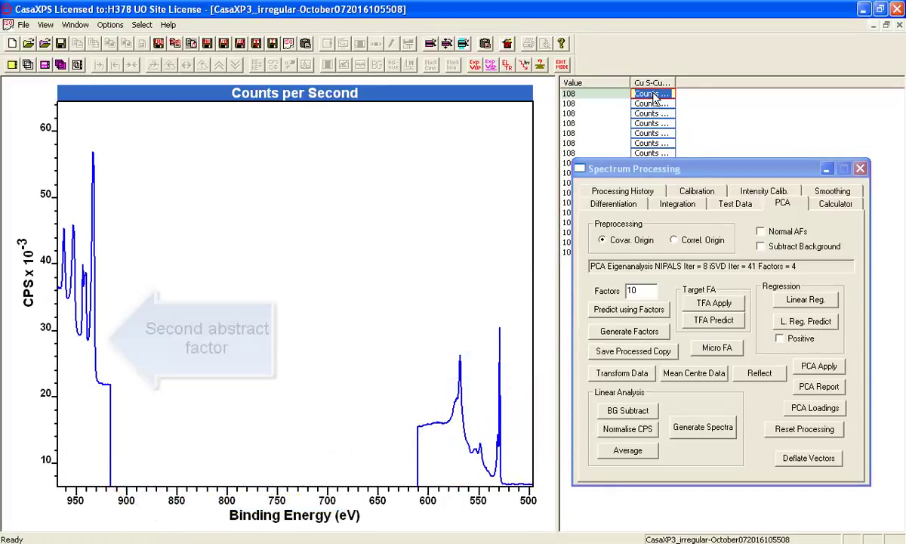
{"action": "key", "text": "Down"}
{"action": "key", "text": "Down"}
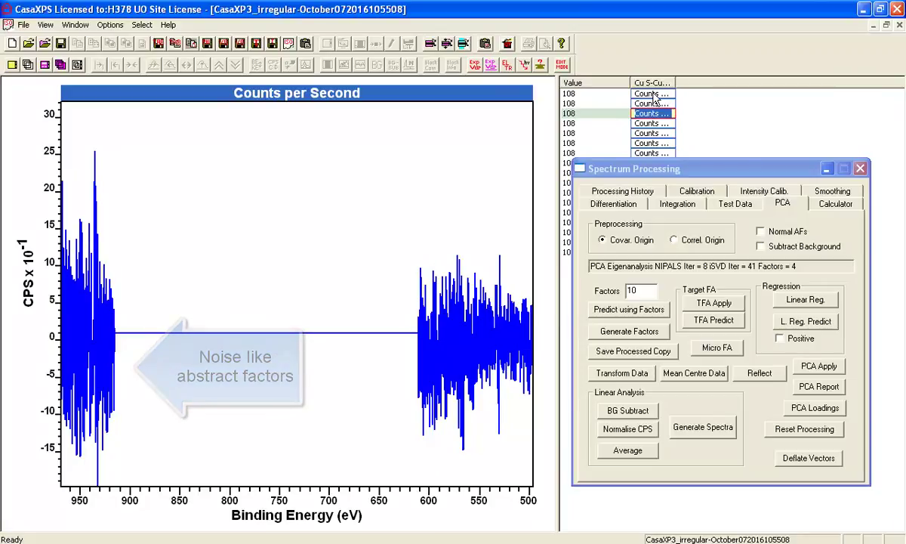
{"action": "key", "text": "Down"}
{"action": "left_click", "coordinate": [651, 83]}
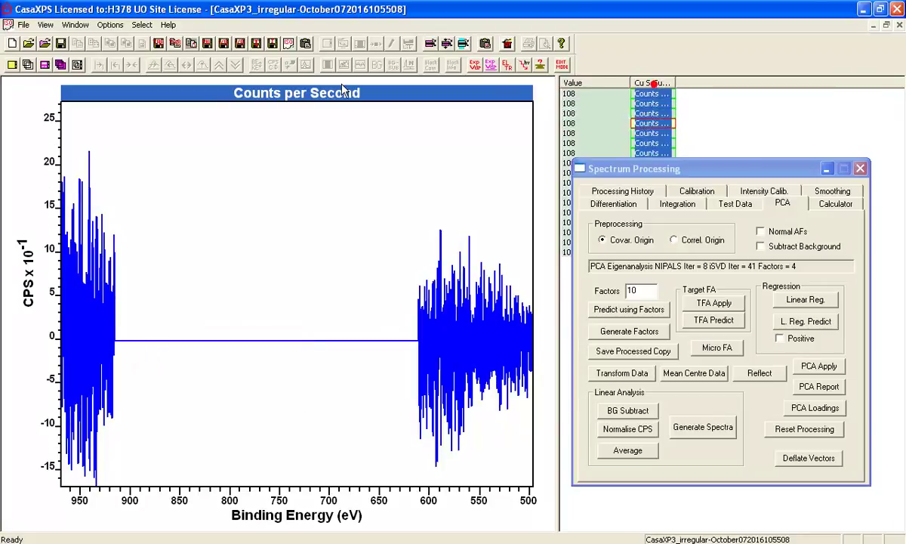
{"action": "left_click", "coordinate": [30, 66]}
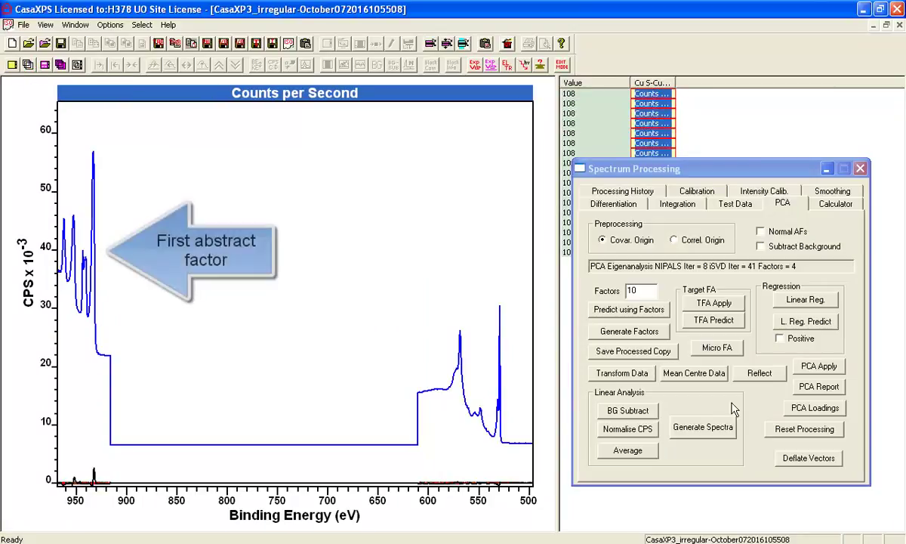
{"action": "left_click", "coordinate": [785, 428]}
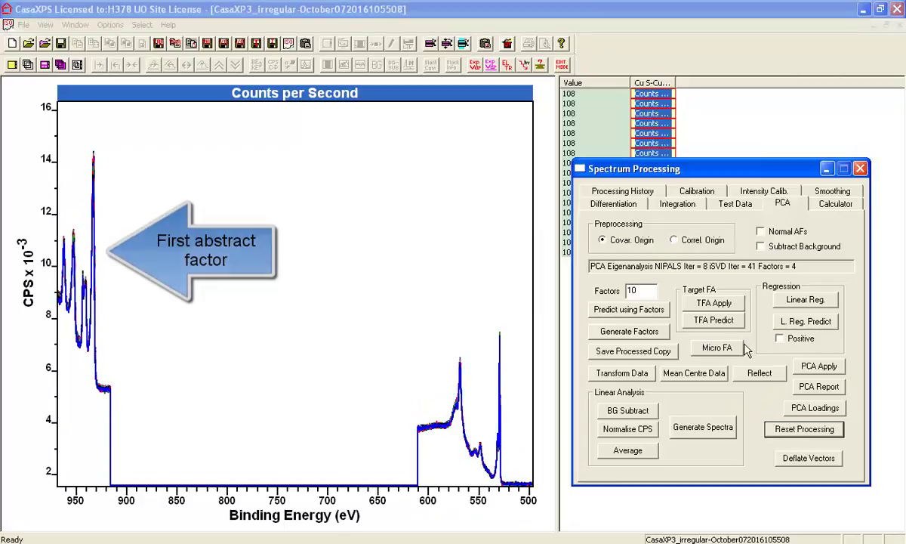
{"action": "left_click_drag", "start_coordinate": [618, 168], "coordinate": [636, 163]}
{"action": "left_click", "coordinate": [663, 284]}
Replace the merged spectra with reconstructions from the first three abstract factors.
{"action": "double_click", "coordinate": [663, 285]}
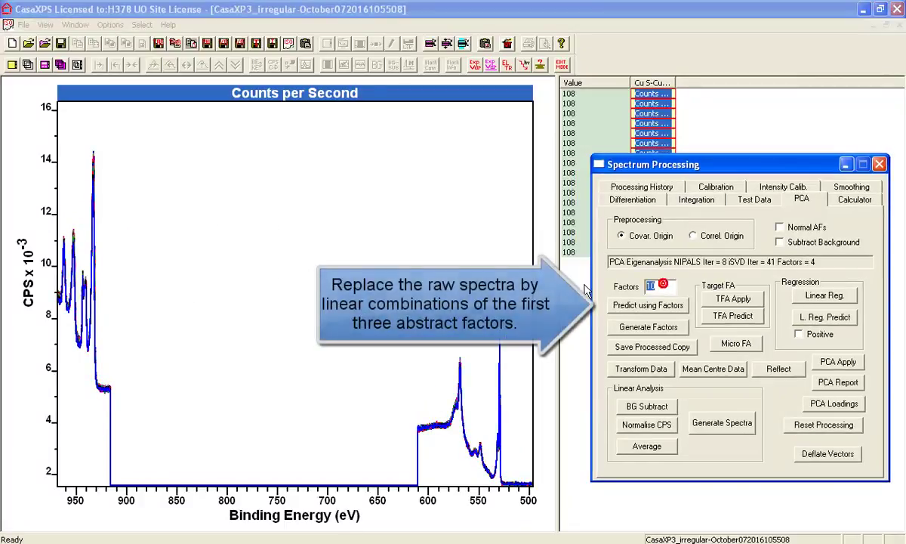
{"action": "left_click", "coordinate": [617, 308]}
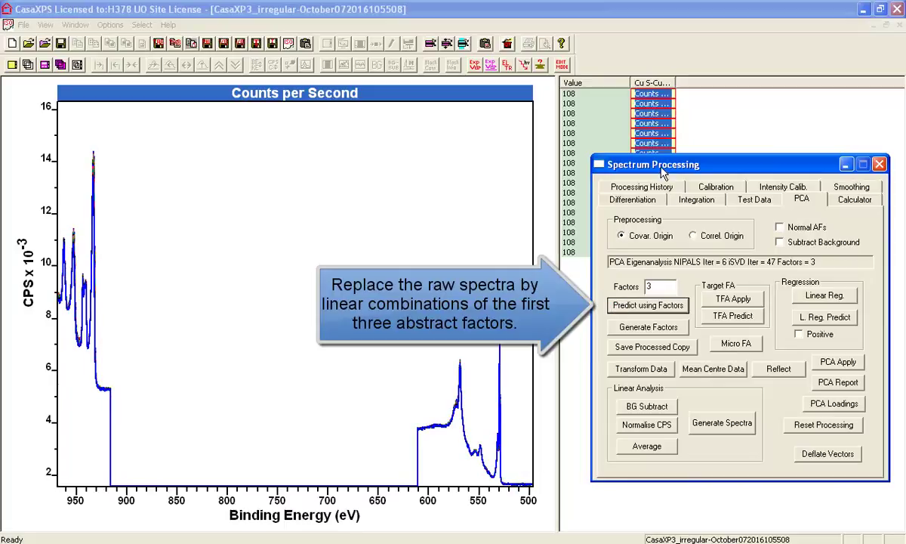
{"action": "left_click_drag", "start_coordinate": [557, 150], "coordinate": [480, 150]}
Overlay the first and last reconstructed spectra and zoom into the Cu 2p region.
{"action": "left_click", "coordinate": [559, 94]}
{"action": "left_click", "coordinate": [568, 251], "text": "ctrl"}
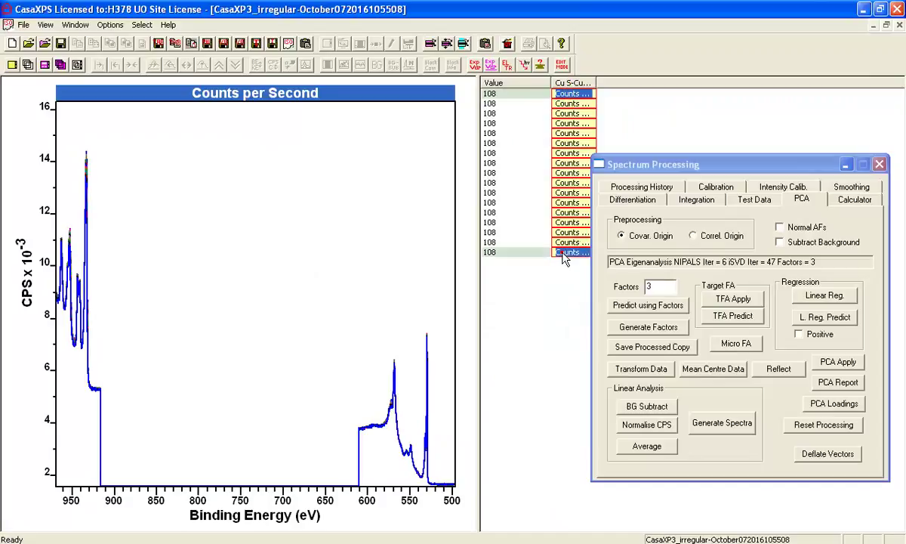
{"action": "left_click", "coordinate": [28, 65]}
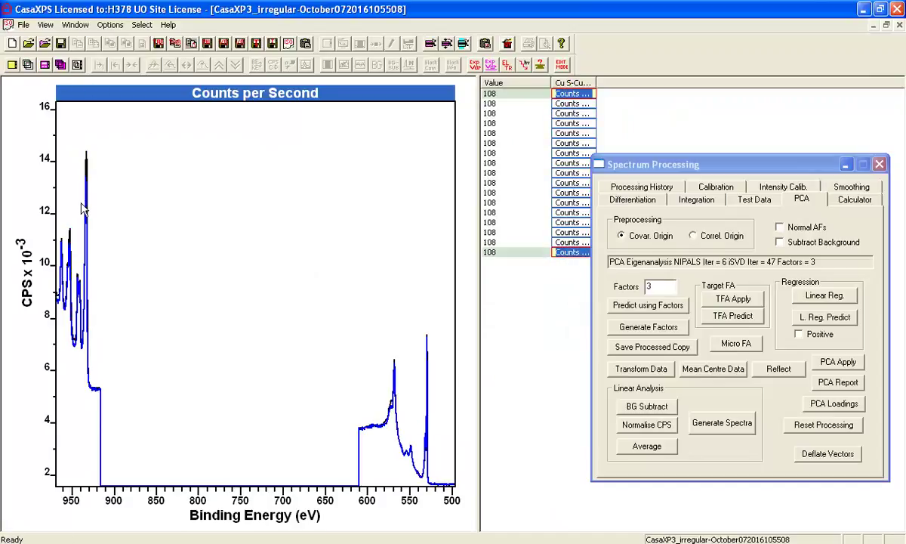
{"action": "left_click_drag", "start_coordinate": [57, 142], "coordinate": [88, 391]}
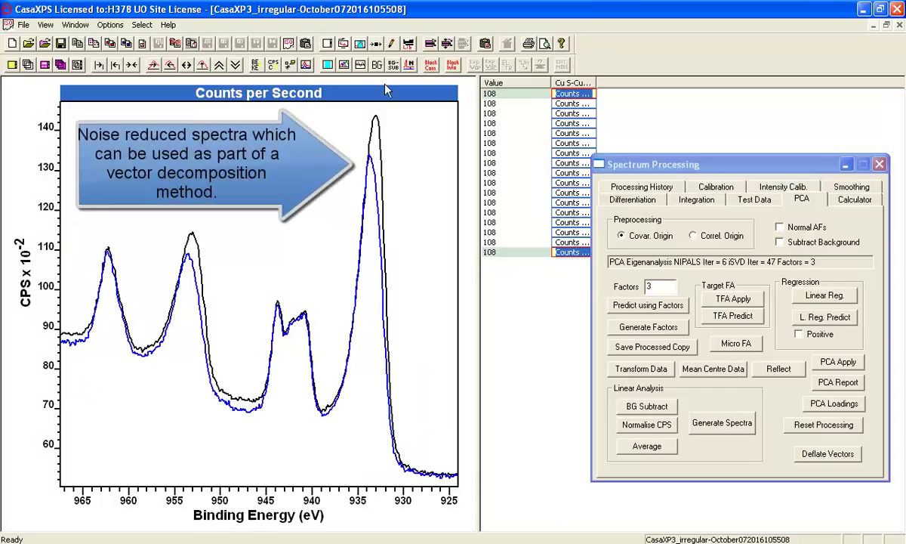
{"action": "left_click", "coordinate": [412, 66]}
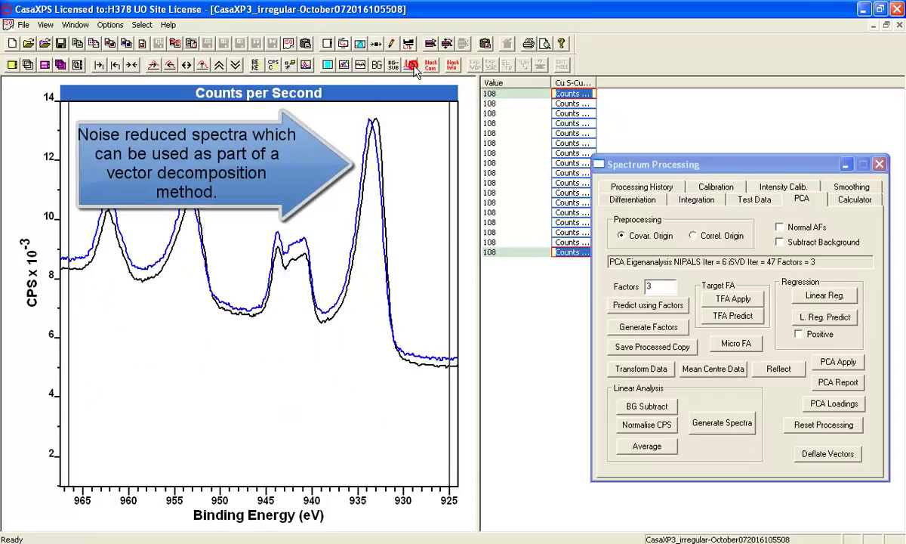
{"action": "left_click", "coordinate": [204, 66]}
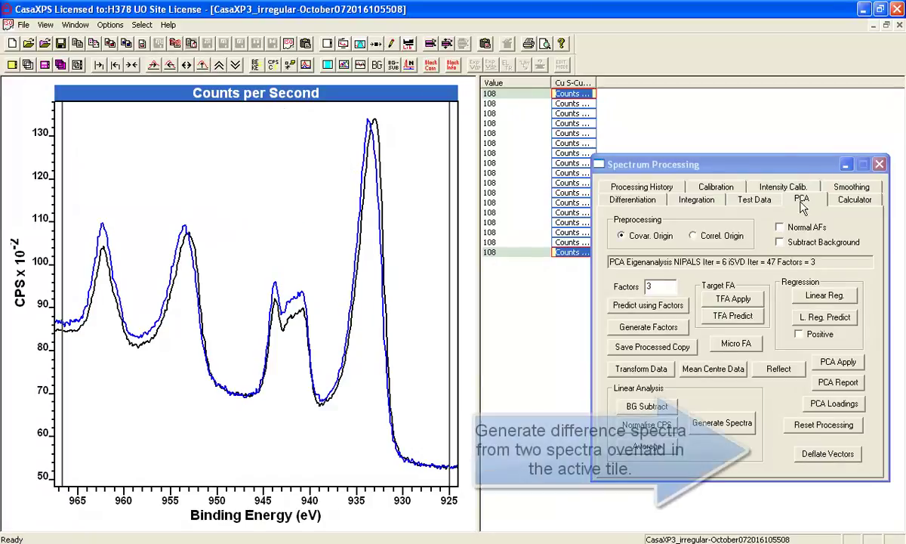
Set the Calculator Factor to 0.2 and generate the difference spectra.
{"action": "left_click", "coordinate": [854, 200]}
{"action": "double_click", "coordinate": [674, 327]}
{"action": "left_click", "coordinate": [673, 330]}
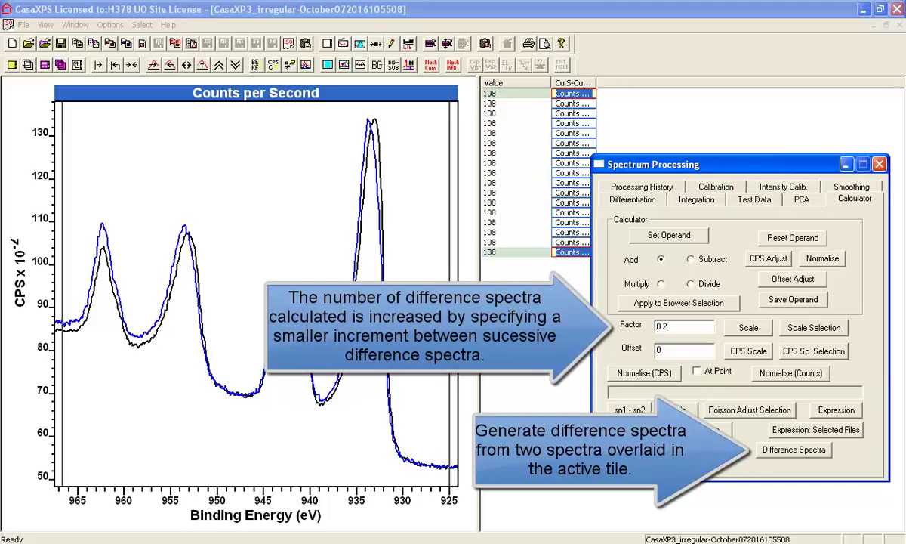
{"action": "left_click", "coordinate": [789, 450]}
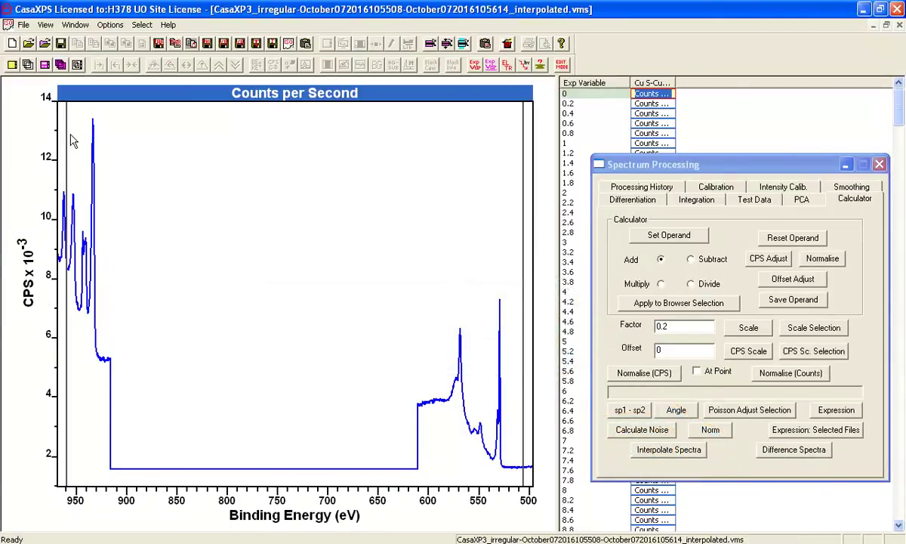
Zoom into Cu 2p and step through five successive difference spectra.
{"action": "left_click_drag", "start_coordinate": [60, 110], "coordinate": [103, 366]}
{"action": "left_click", "coordinate": [203, 66]}
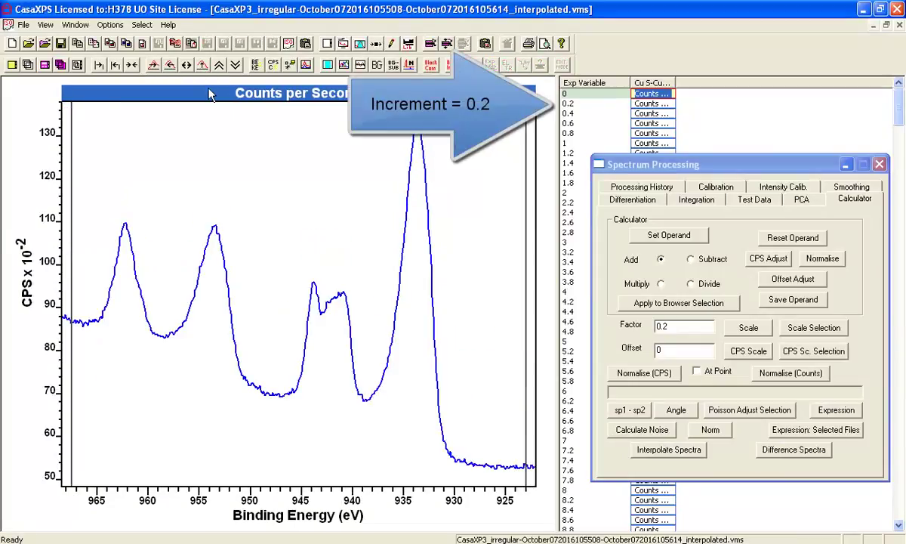
{"action": "key", "text": "Down"}
{"action": "key", "text": "Down"}
{"action": "key", "text": "Down"}
{"action": "key", "text": "Down"}
{"action": "key", "text": "Down"}
{"action": "key", "text": "Down"}
{"action": "key", "text": "Down"}
{"action": "key", "text": "Down"}
{"action": "key", "text": "Down"}
{"action": "key", "text": "Down"}
{"action": "key", "text": "Down"}
{"action": "key", "text": "Down"}
{"action": "key", "text": "Down"}
{"action": "key", "text": "Down"}
{"action": "key", "text": "Down"}
{"action": "key", "text": "Down"}
{"action": "key", "text": "Down"}
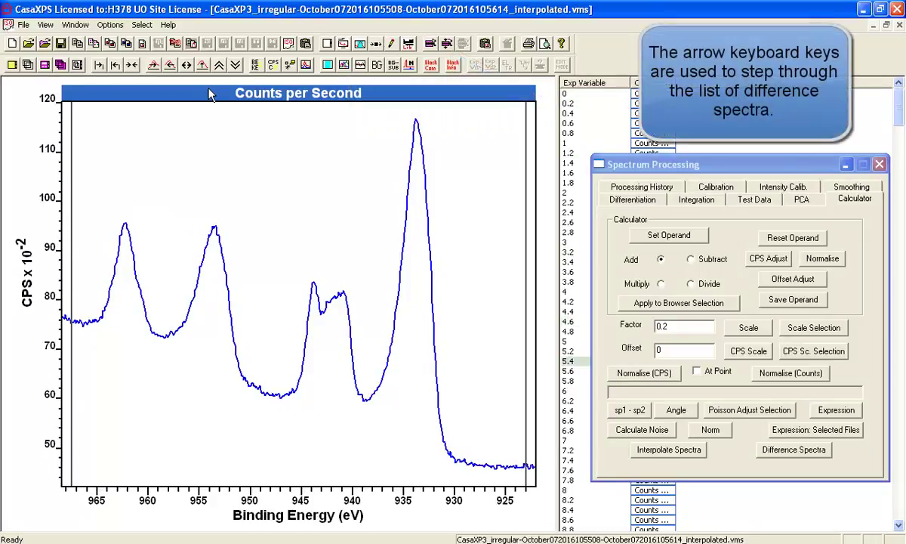
{"action": "key", "text": "Down"}
{"action": "key", "text": "Down"}
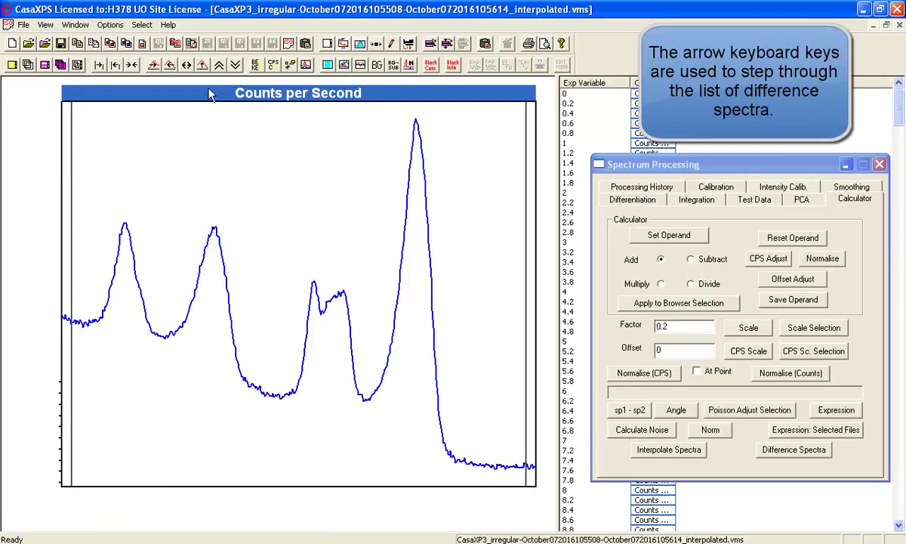
{"action": "key", "text": "Down"}
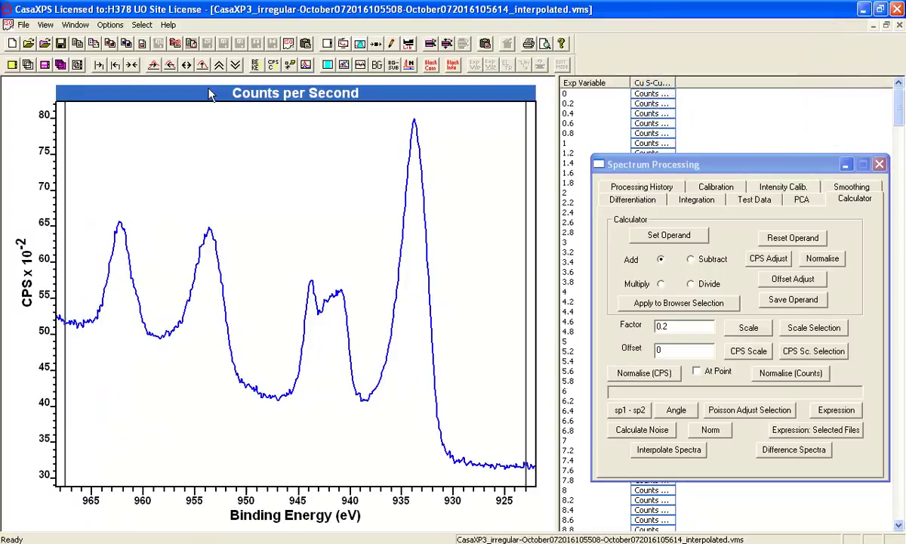
{"action": "key", "text": "Down"}
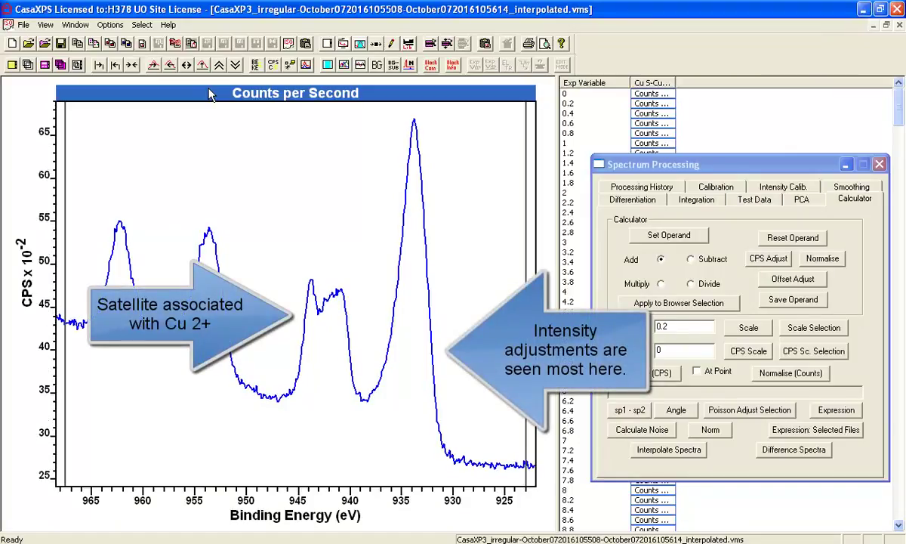
{"action": "key", "text": "Down"}
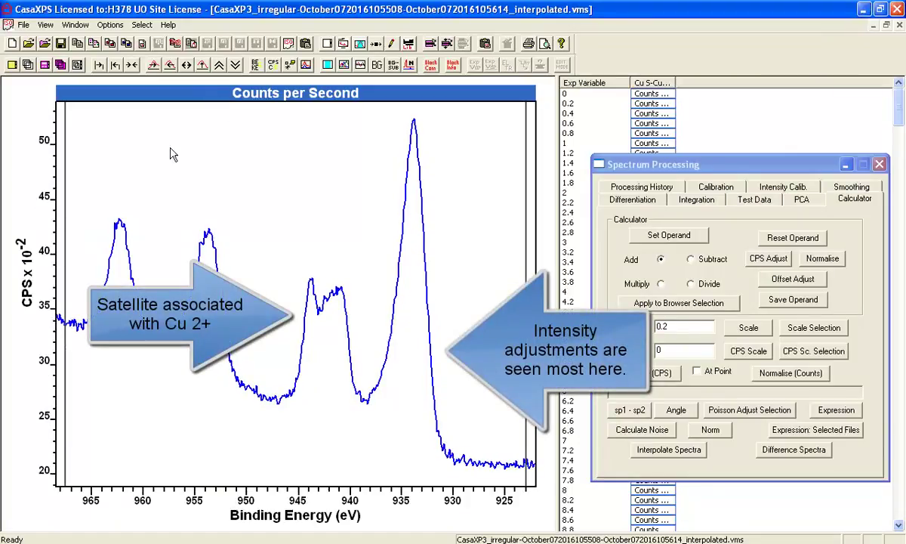
Zoom out, then zoom into the 590–515 eV Cu Auger and O 1s region.
{"action": "left_click", "coordinate": [132, 65]}
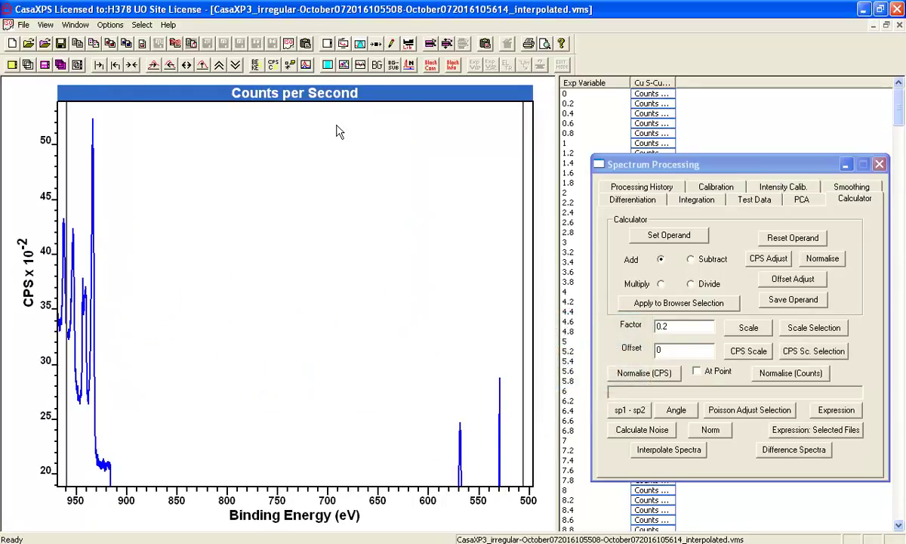
{"action": "left_click", "coordinate": [209, 66]}
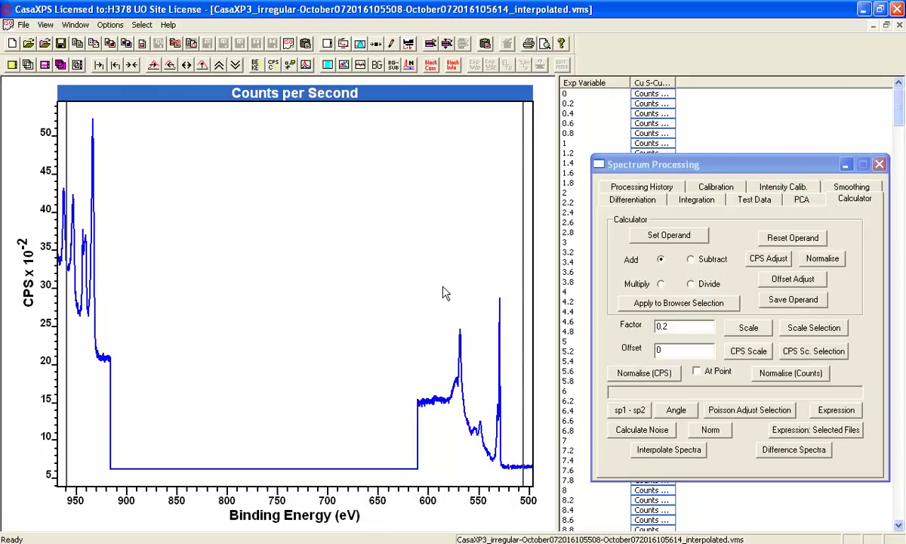
{"action": "left_click_drag", "start_coordinate": [437, 223], "coordinate": [529, 419]}
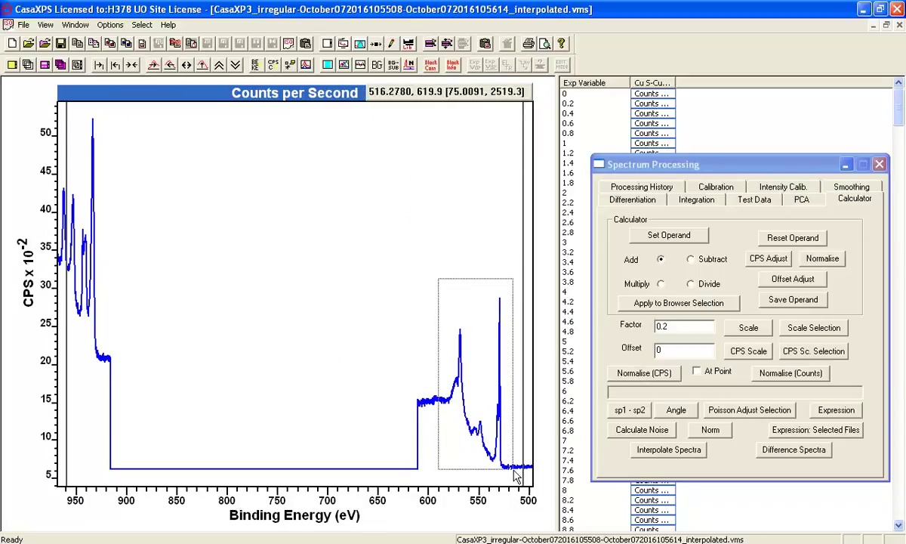
{"action": "left_click", "coordinate": [513, 470]}
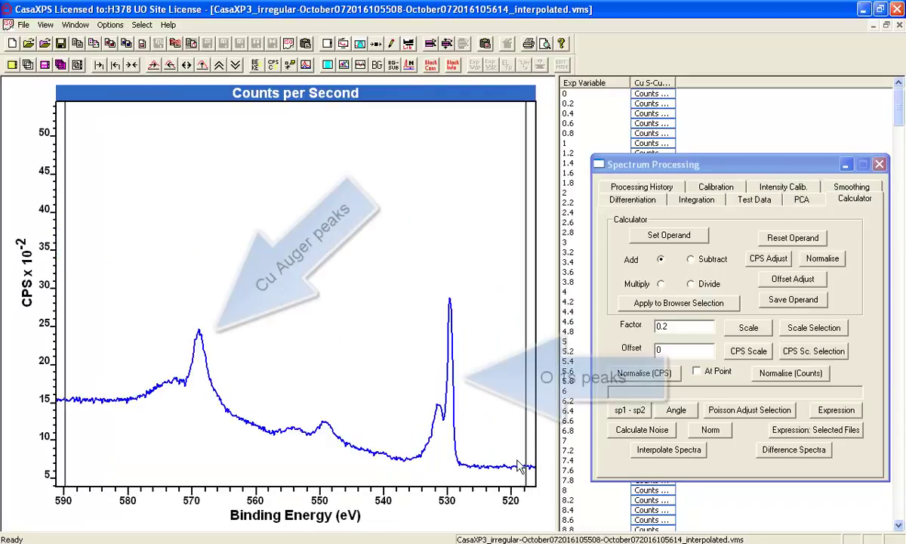
From the PCA tab, use Save Processed Copy and confirm the Copy Selected VAMAS Blocks dialog.
{"action": "left_click", "coordinate": [755, 199]}
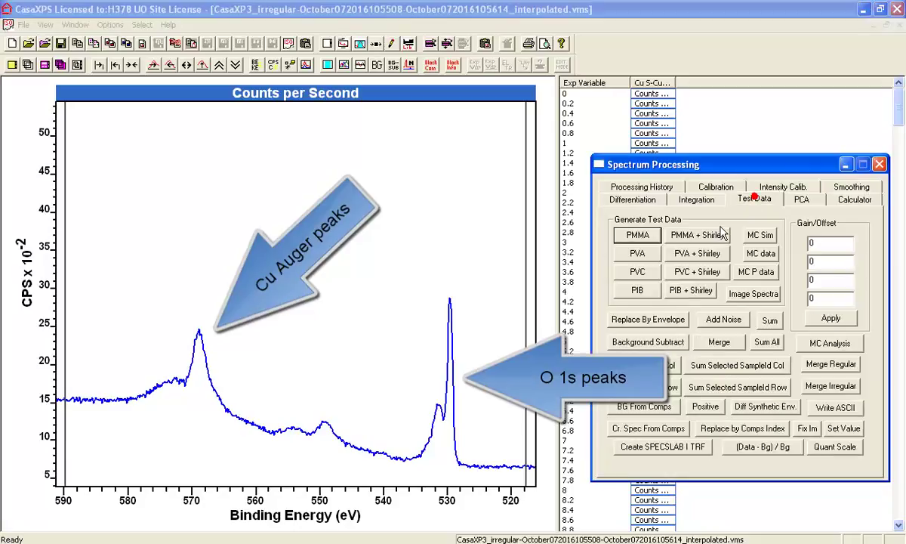
{"action": "left_click", "coordinate": [800, 200]}
{"action": "left_click", "coordinate": [654, 346]}
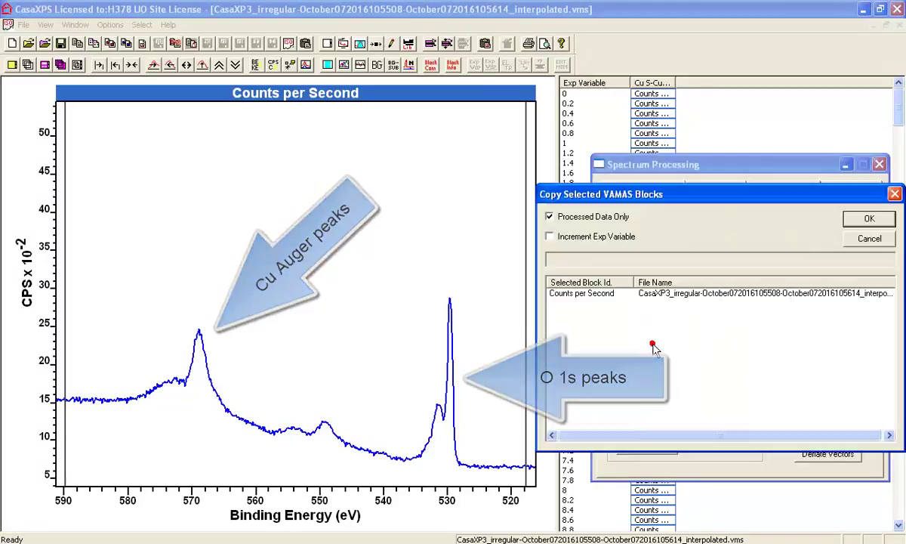
{"action": "left_click", "coordinate": [855, 213]}
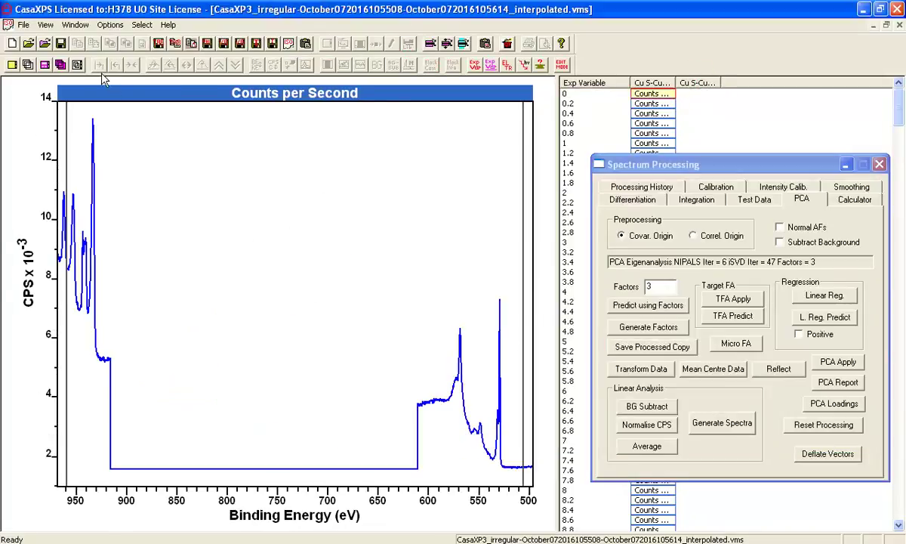
Show the newly saved spectrum and box-select 585–515 eV for zooming.
{"action": "left_click", "coordinate": [28, 66]}
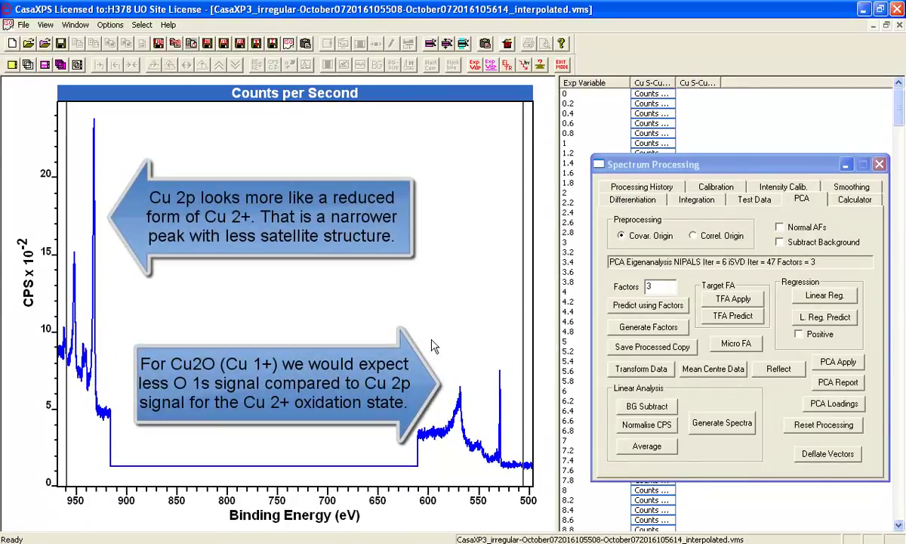
{"action": "left_click_drag", "start_coordinate": [442, 361], "coordinate": [491, 457]}
Zoom into the Auger/O 1s region, then zoom out and auto-scale onto the Cu 2p peaks.
{"action": "left_click", "coordinate": [484, 445]}
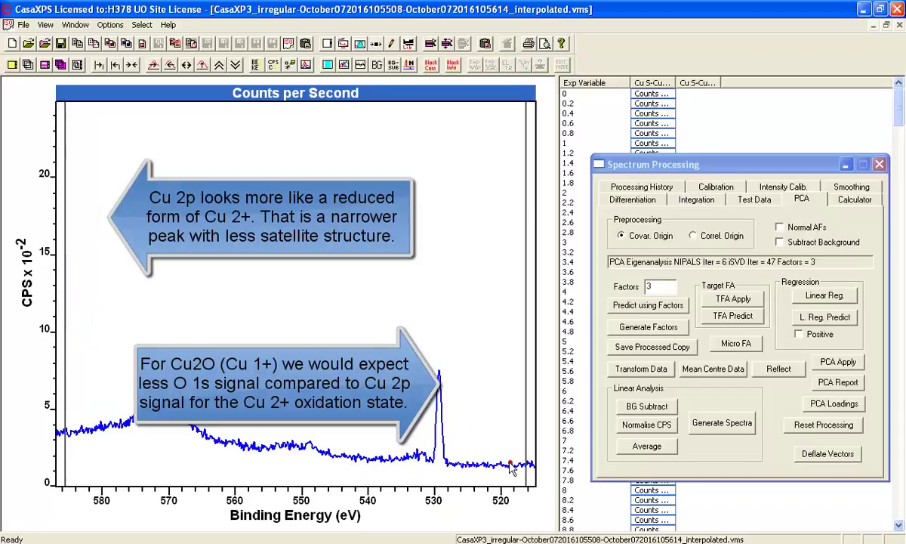
{"action": "left_click", "coordinate": [203, 65]}
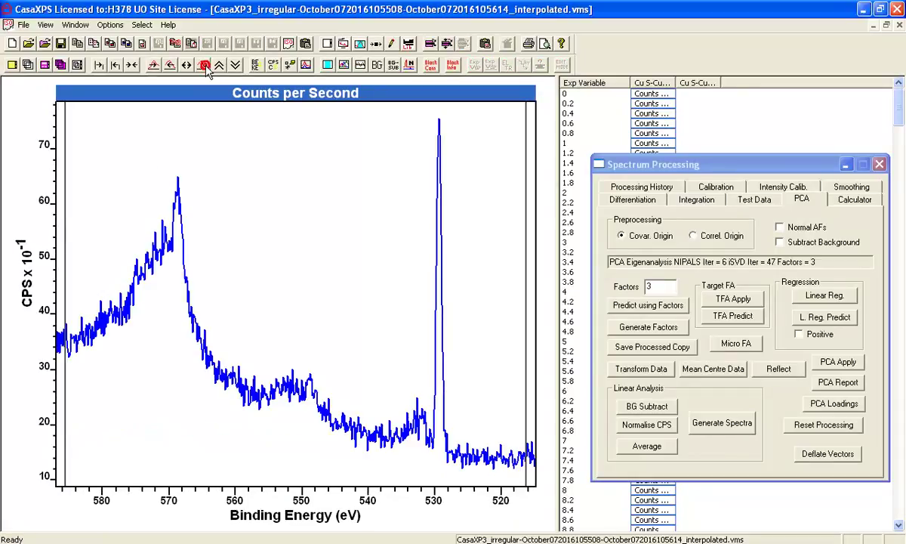
{"action": "left_click", "coordinate": [132, 67]}
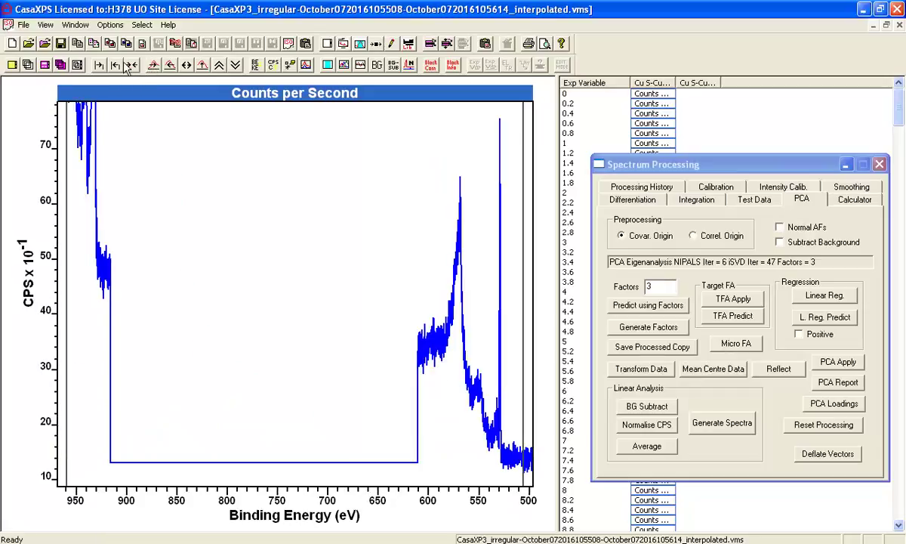
{"action": "left_click_drag", "start_coordinate": [106, 287], "coordinate": [59, 130]}
{"action": "left_click", "coordinate": [78, 157]}
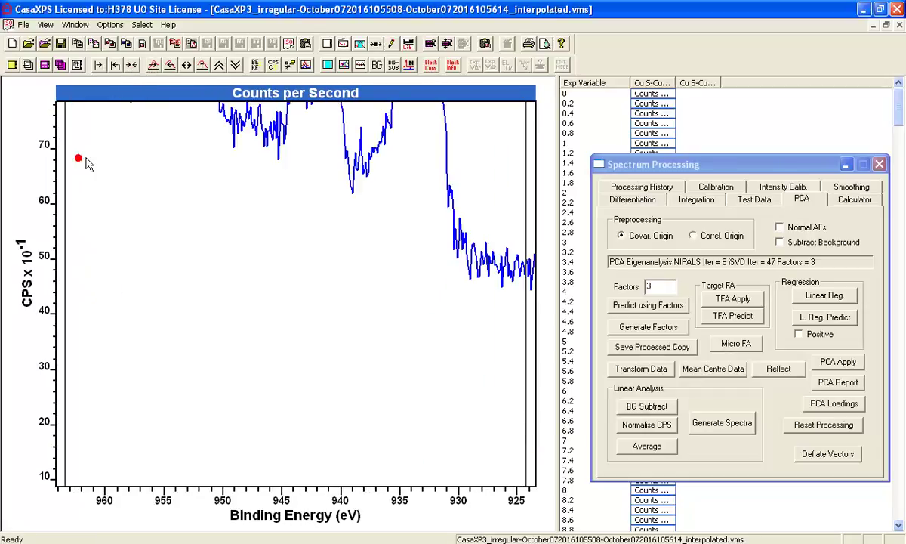
{"action": "left_click", "coordinate": [201, 67]}
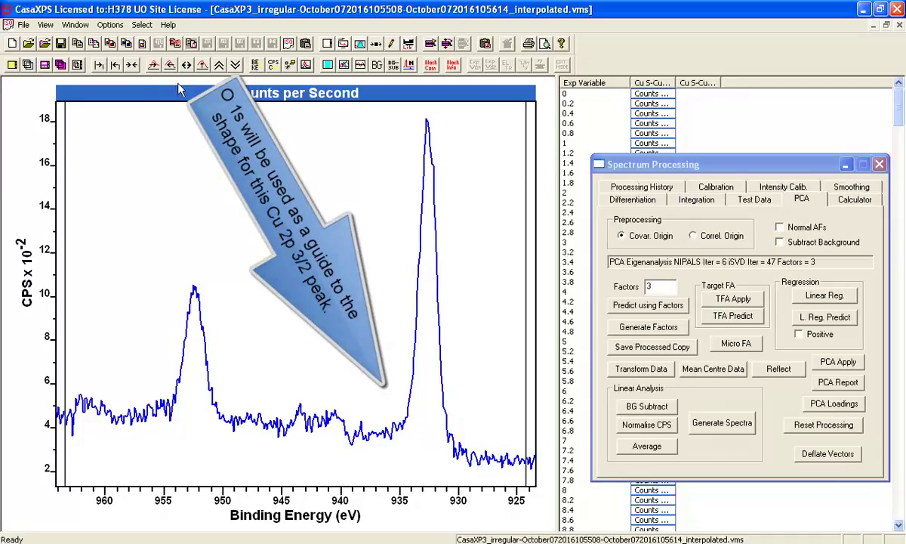
Zoom out and box-zoom 590–505 eV, auto-scaling the ordinate to the O 1s data.
{"action": "left_click", "coordinate": [116, 63]}
{"action": "left_click_drag", "start_coordinate": [444, 402], "coordinate": [529, 529]}
{"action": "left_click", "coordinate": [504, 475]}
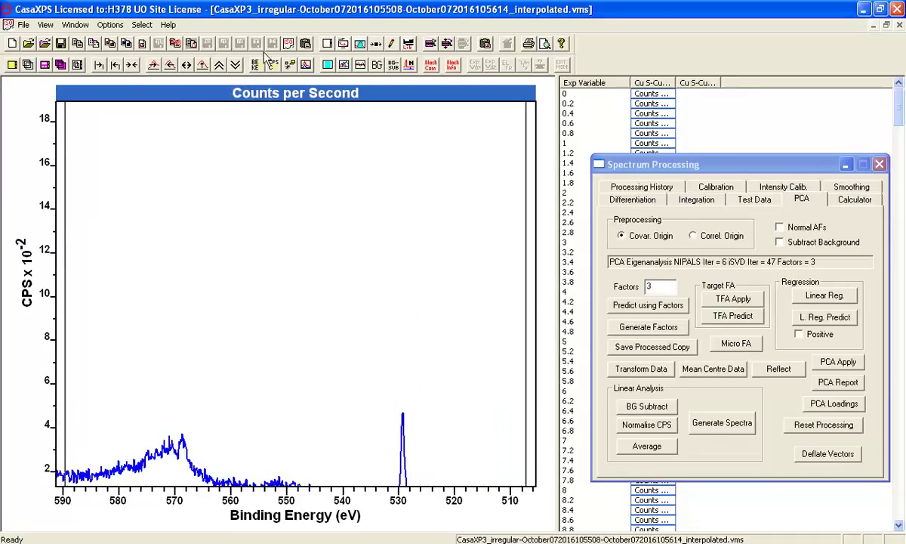
{"action": "left_click", "coordinate": [210, 65]}
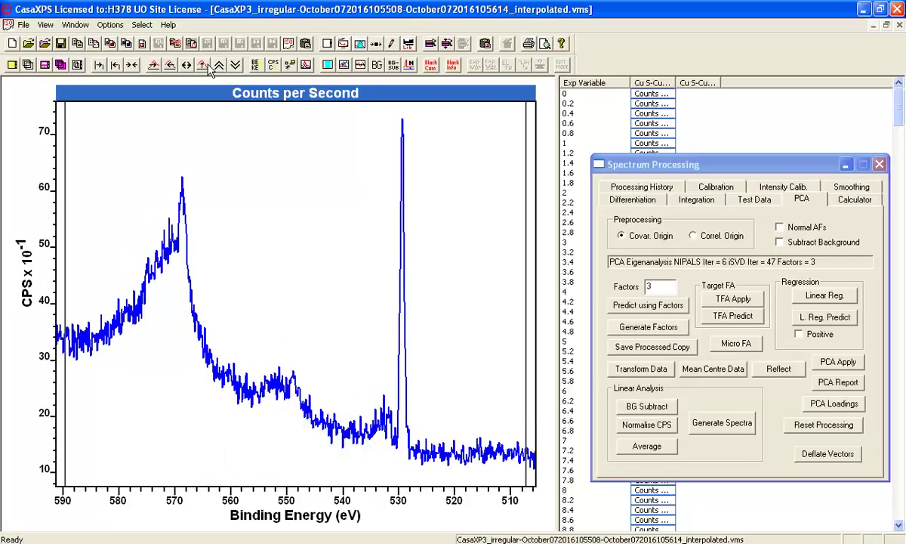
Save a processed copy of this spectrum and display the second saved Cu column.
{"action": "left_click", "coordinate": [634, 346]}
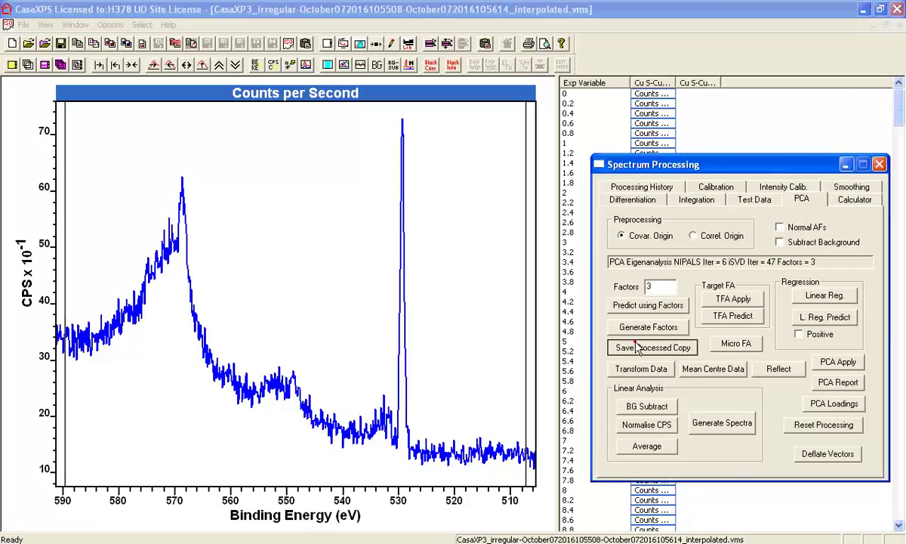
{"action": "left_click", "coordinate": [869, 220]}
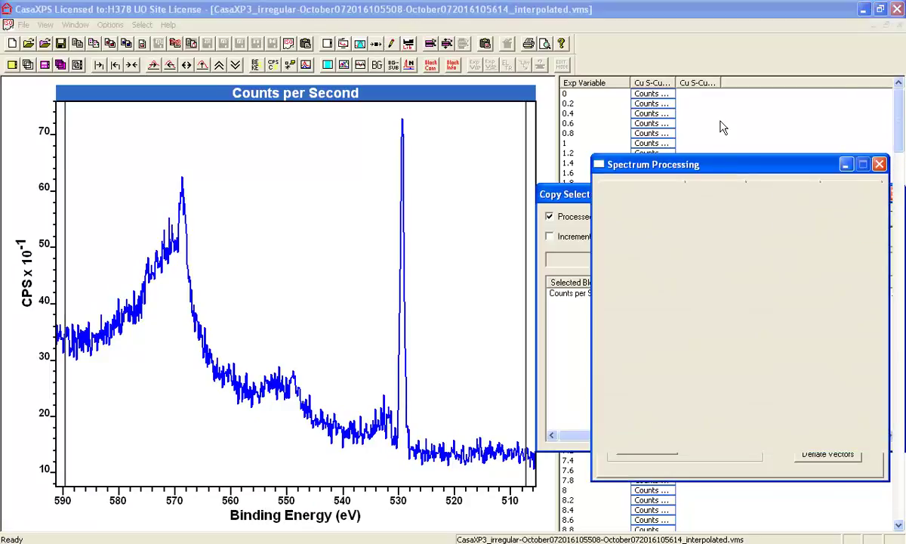
{"action": "left_click", "coordinate": [703, 83]}
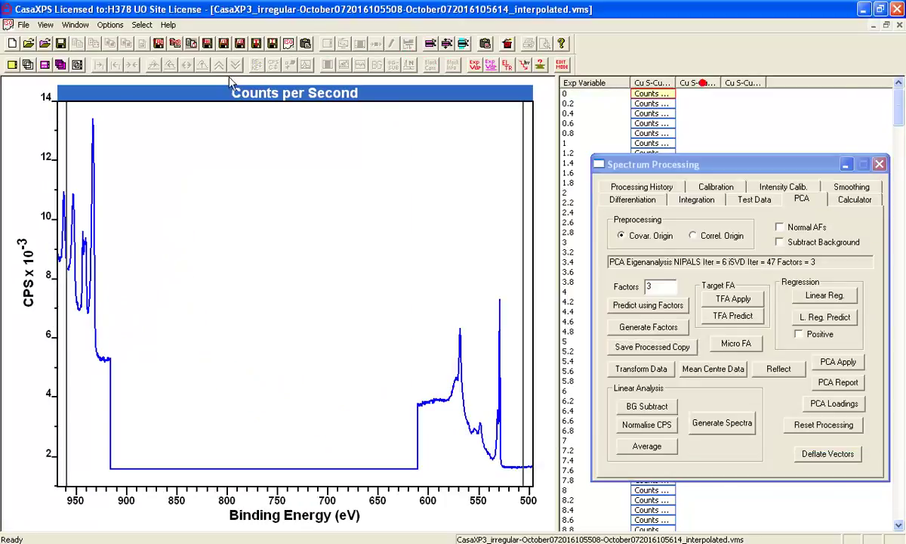
{"action": "left_click", "coordinate": [33, 64]}
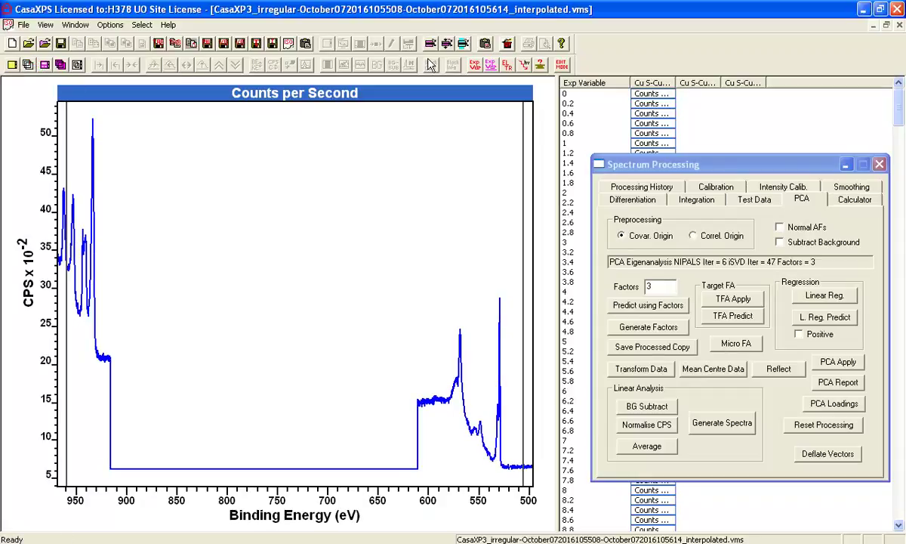
Overlay the original data, zoom to 595–505 eV, scale to match, then zoom on the 530 eV peak.
{"action": "left_click", "coordinate": [332, 169]}
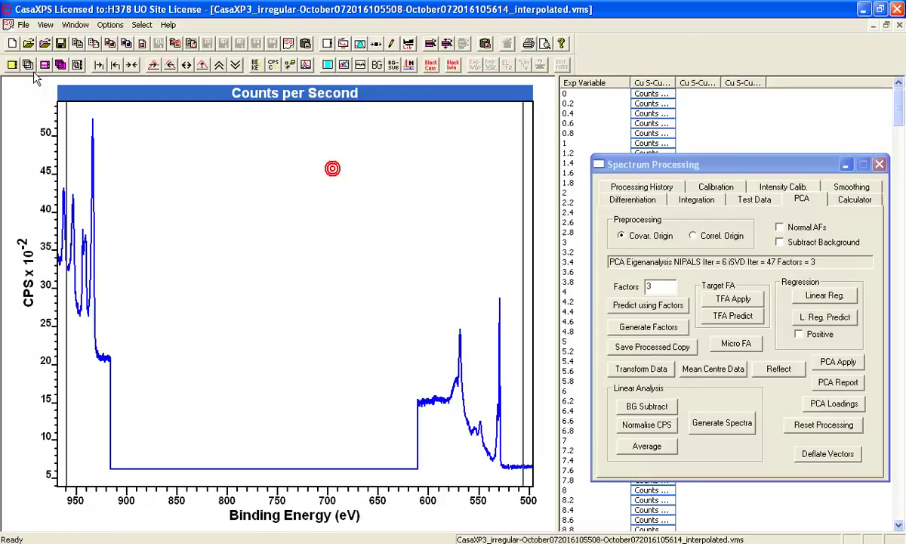
{"action": "left_click", "coordinate": [28, 66]}
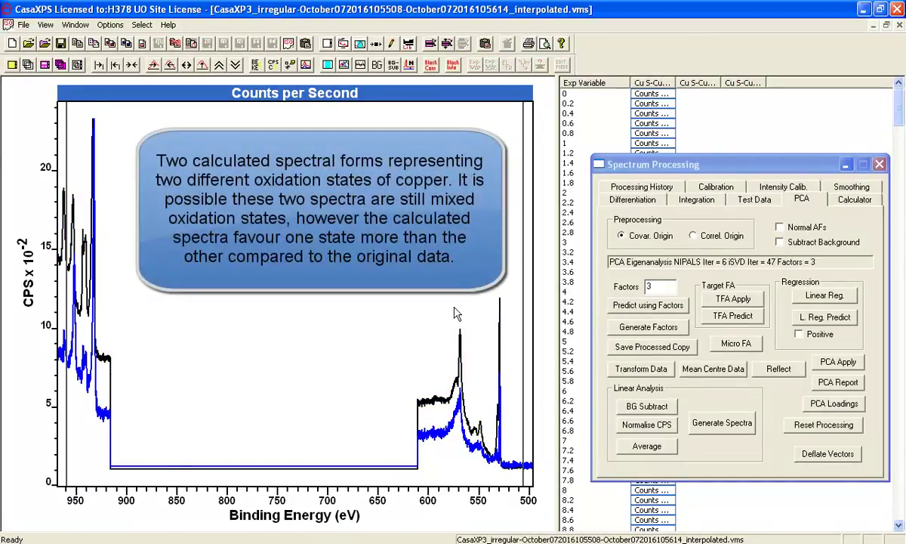
{"action": "left_click_drag", "start_coordinate": [427, 291], "coordinate": [516, 466]}
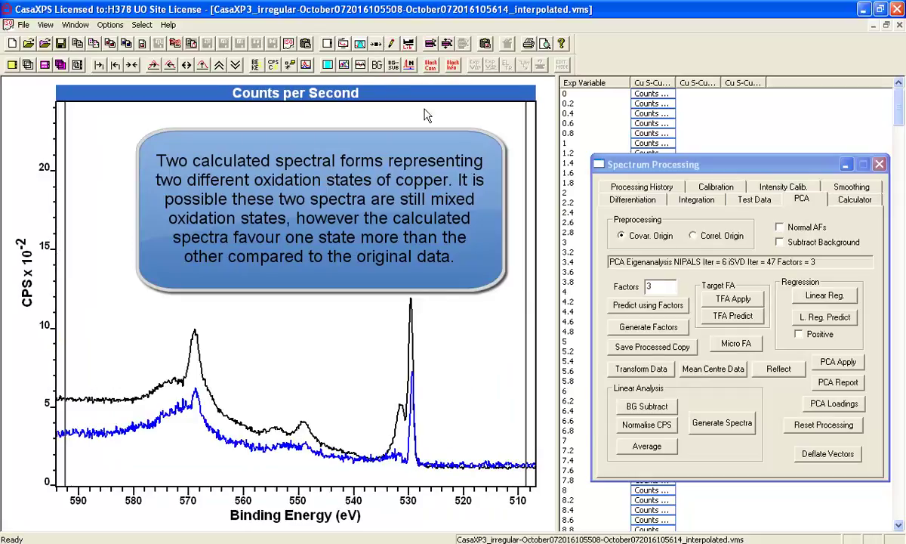
{"action": "left_click", "coordinate": [202, 64]}
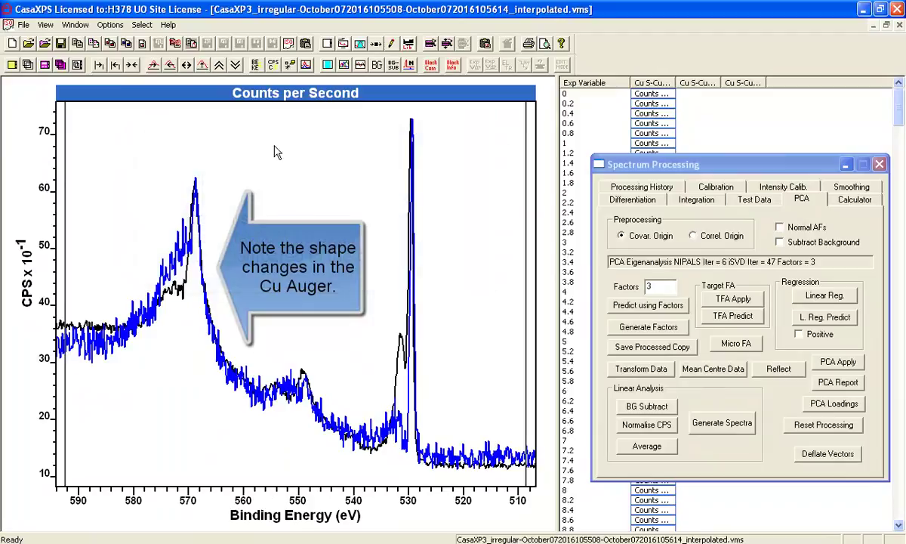
{"action": "left_click_drag", "start_coordinate": [320, 98], "coordinate": [430, 445]}
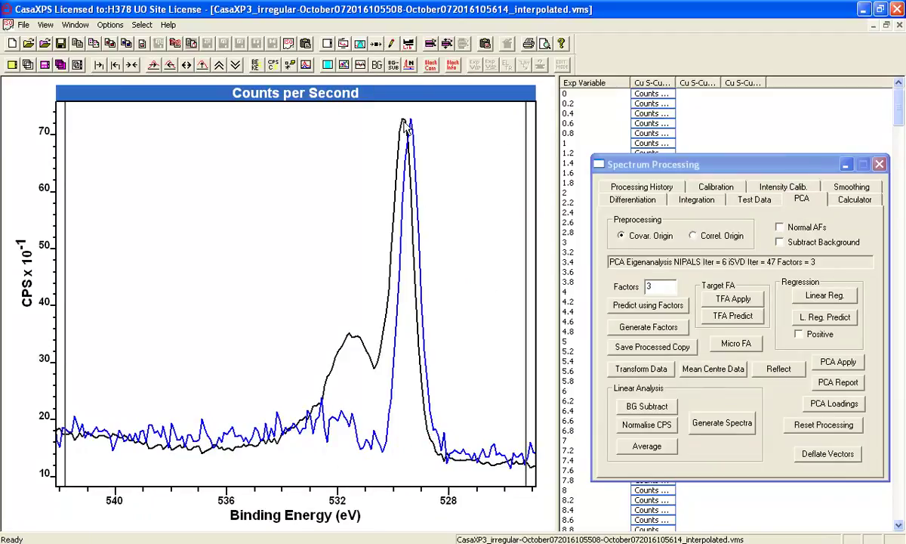
Measure the offset between the O 1s peaks, then zoom out and rescale both spectra.
{"action": "left_click_drag", "start_coordinate": [403, 124], "coordinate": [413, 140]}
{"action": "left_click", "coordinate": [133, 66]}
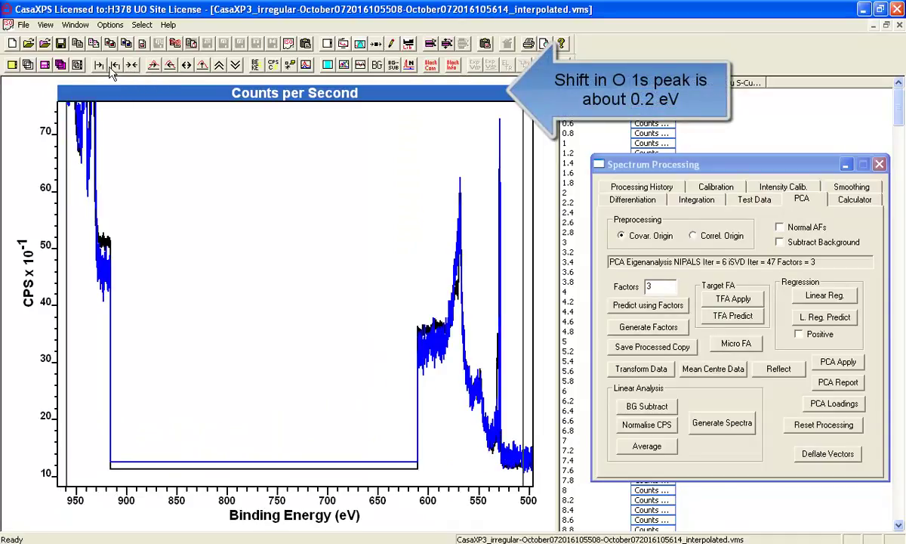
{"action": "left_click", "coordinate": [201, 66]}
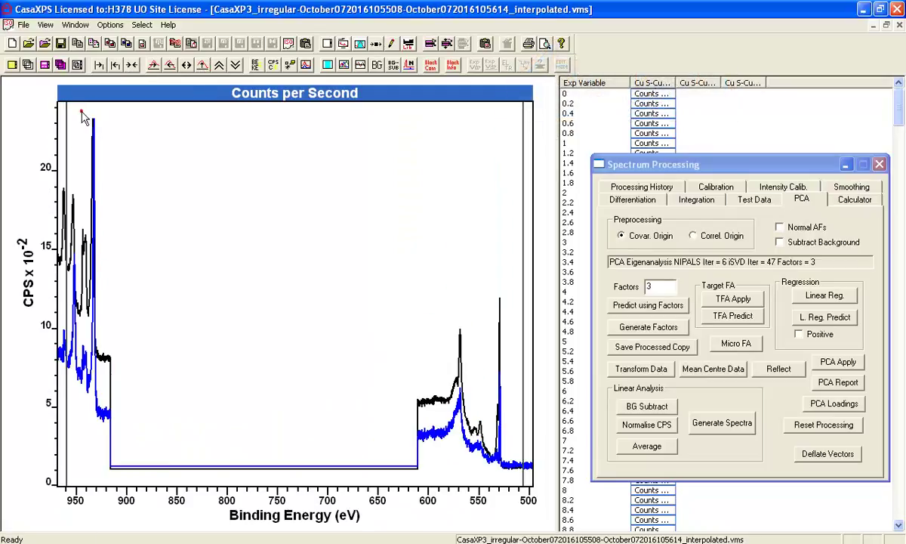
Zoom to 946–924 eV, measure the ~1.2 eV Cu 2p 3/2 shift, reset zoom, and list windows.
{"action": "left_click_drag", "start_coordinate": [81, 113], "coordinate": [99, 424]}
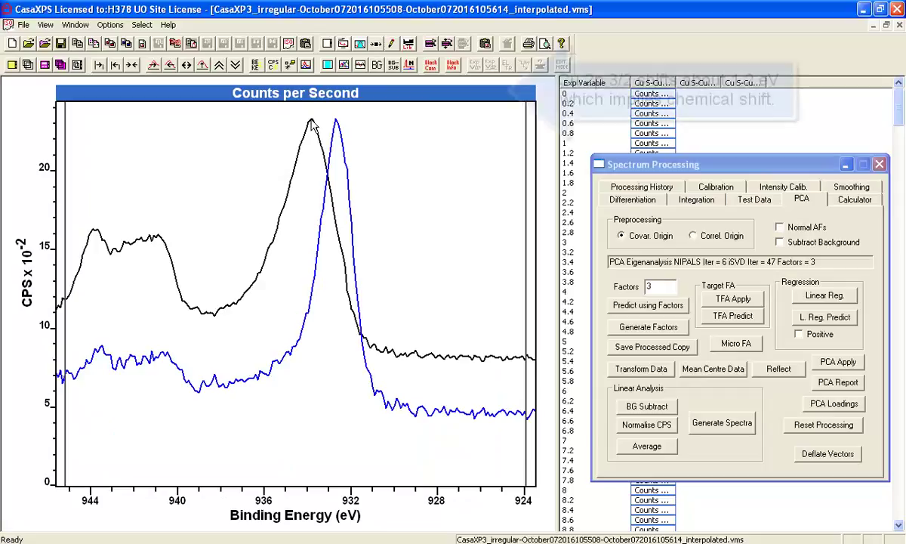
{"action": "left_click_drag", "start_coordinate": [311, 120], "coordinate": [337, 136]}
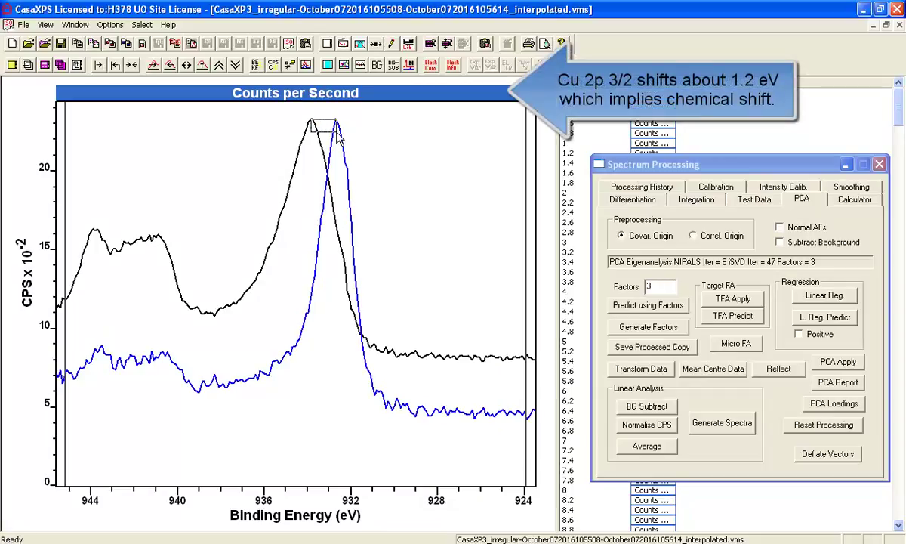
{"action": "left_click", "coordinate": [137, 65]}
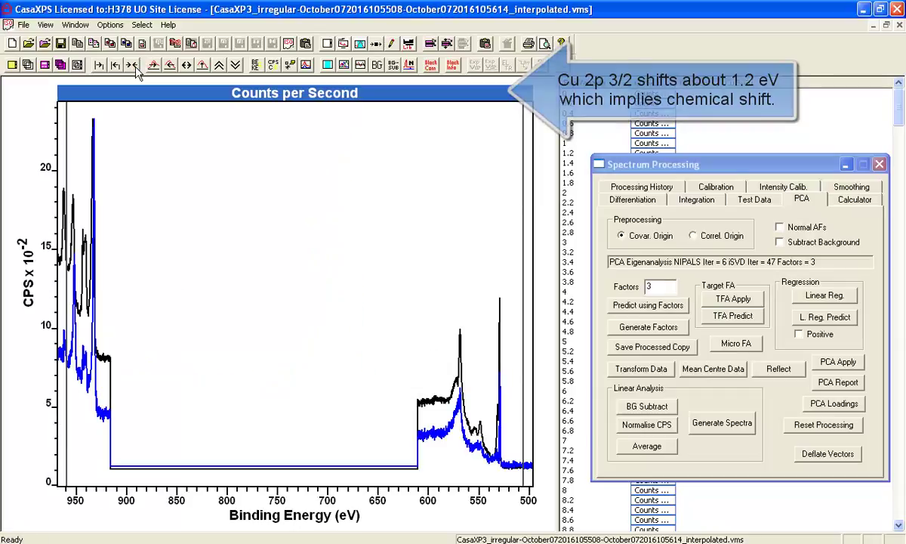
{"action": "left_click", "coordinate": [74, 28]}
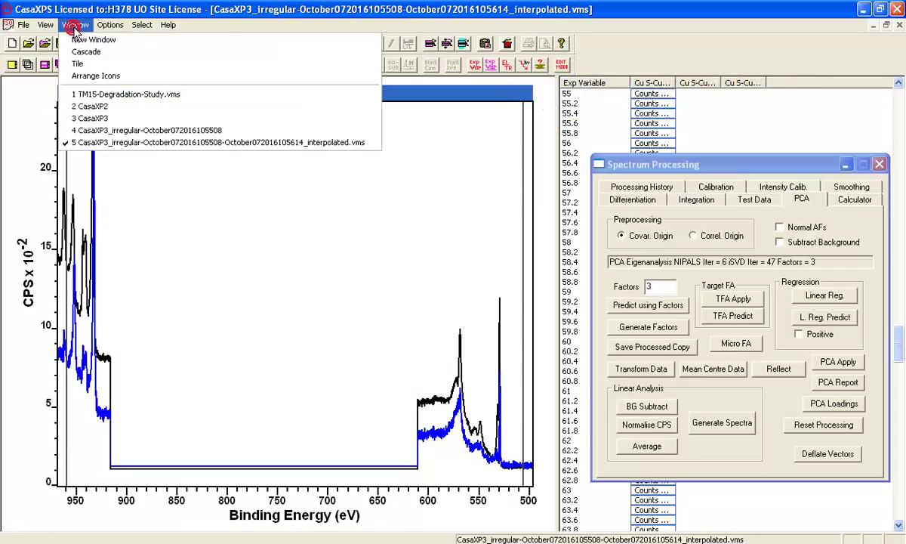
{"action": "left_click", "coordinate": [136, 130]}
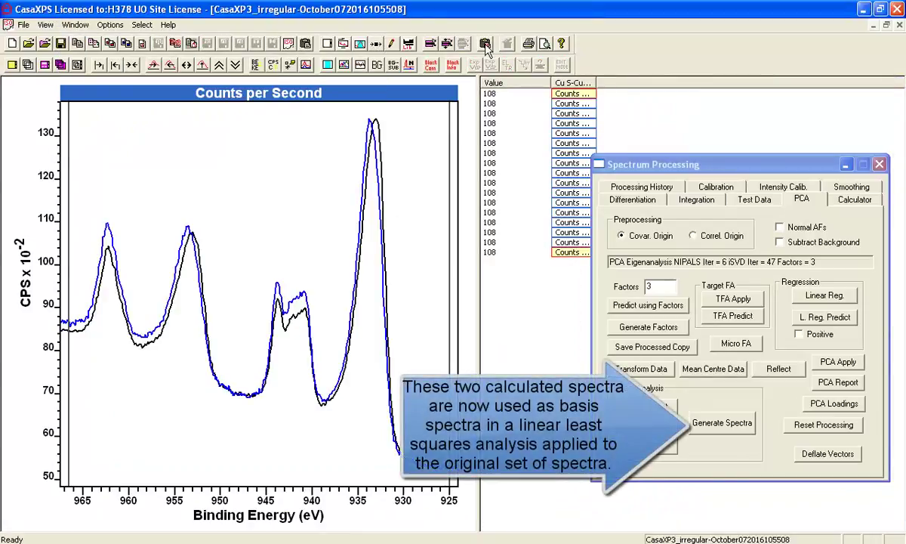
{"action": "left_click", "coordinate": [485, 45]}
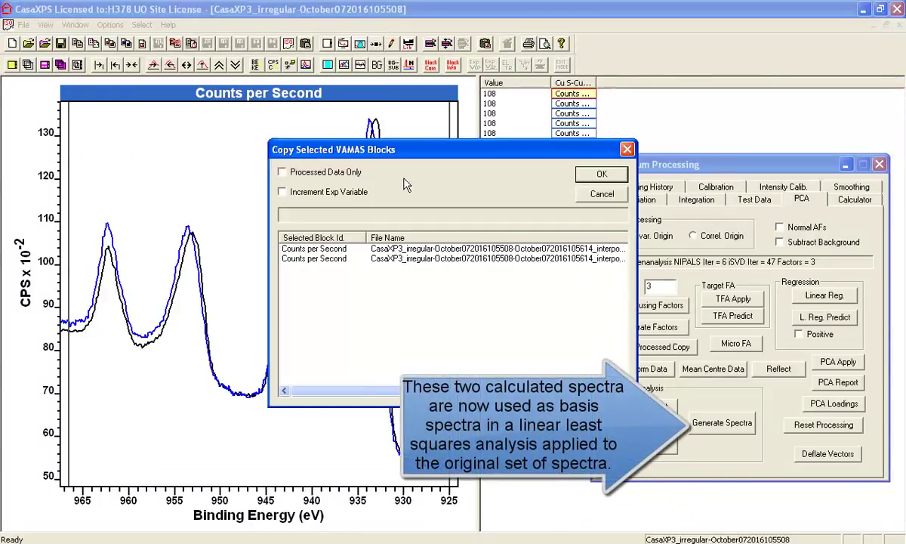
{"action": "left_click", "coordinate": [598, 174]}
{"action": "left_click_drag", "start_coordinate": [670, 165], "coordinate": [748, 204]}
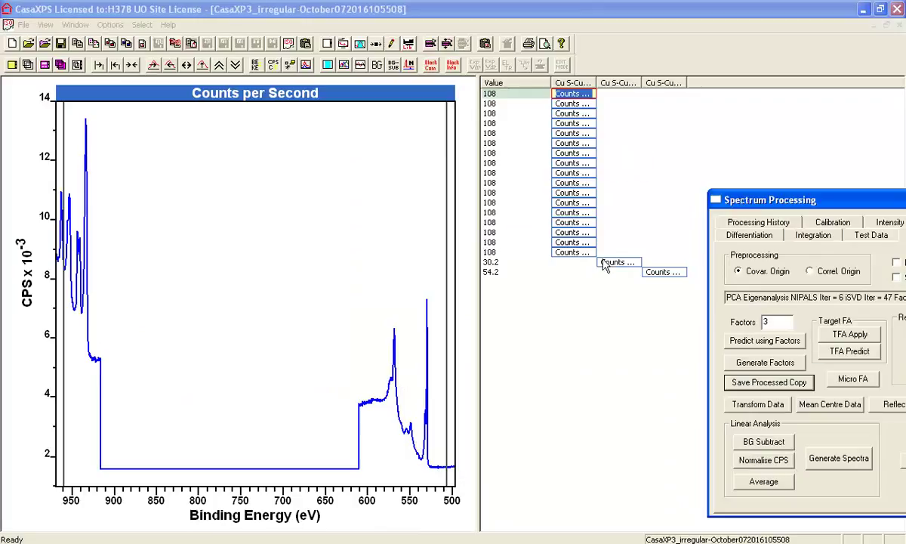
{"action": "left_click_drag", "start_coordinate": [603, 264], "coordinate": [664, 270]}
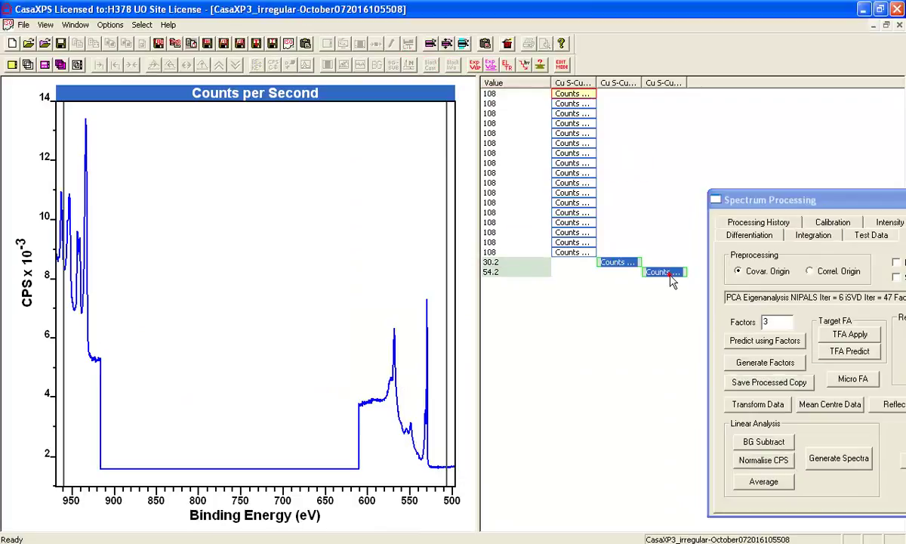
{"action": "left_click", "coordinate": [31, 65]}
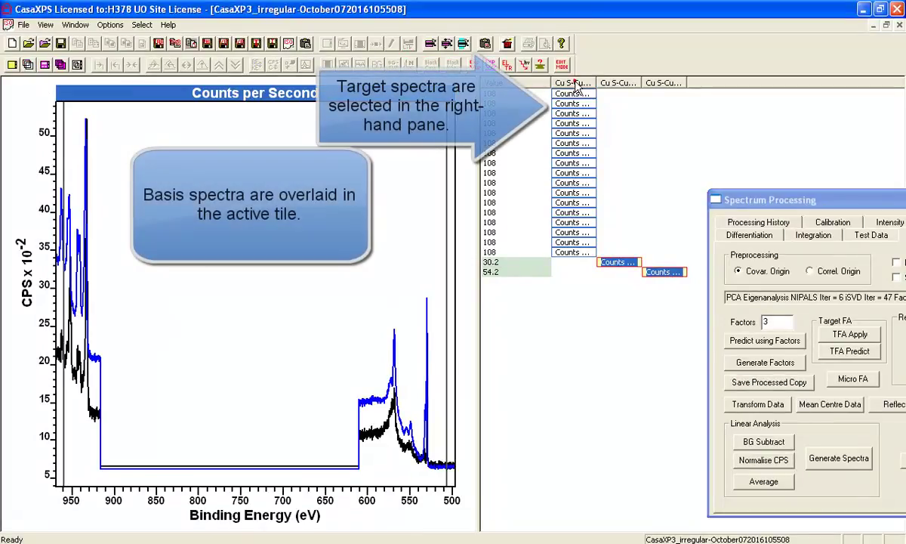
Select all target spectra in the first column, generate the least-squares fits, and zoom on Cu 2p.
{"action": "left_click", "coordinate": [574, 82]}
{"action": "left_click_drag", "start_coordinate": [755, 200], "coordinate": [696, 145]}
{"action": "left_click", "coordinate": [770, 406]}
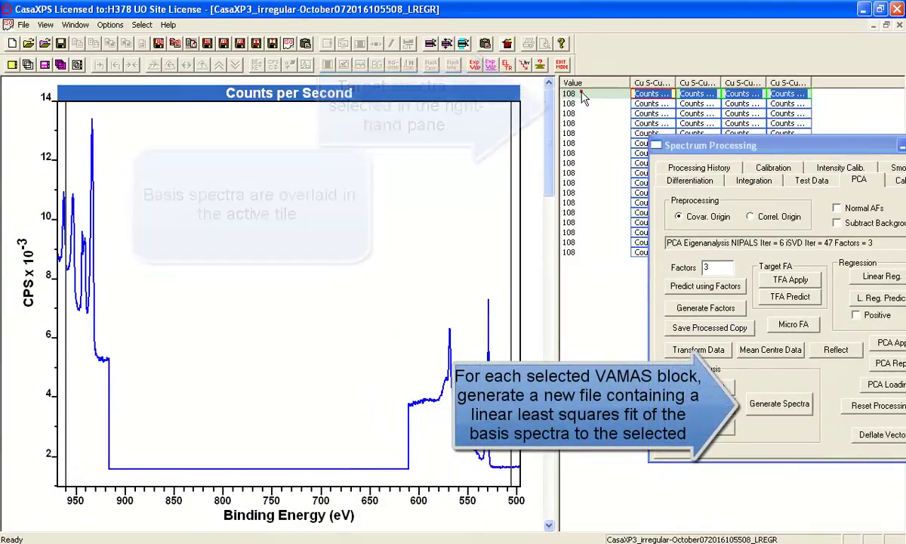
{"action": "left_click", "coordinate": [65, 64]}
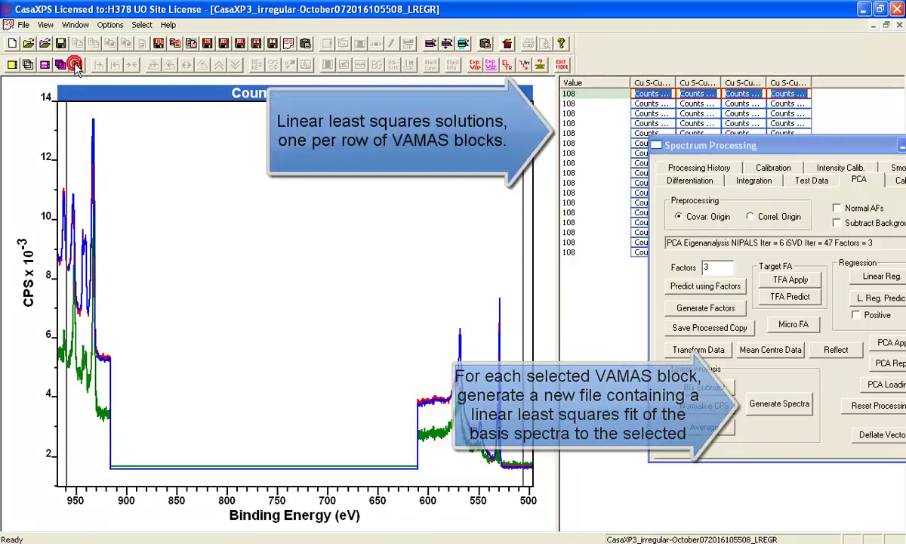
{"action": "left_click_drag", "start_coordinate": [64, 114], "coordinate": [100, 425]}
Offset and rescale the overlaid fits, then step down and back through the rows to compare them.
{"action": "left_click", "coordinate": [407, 65]}
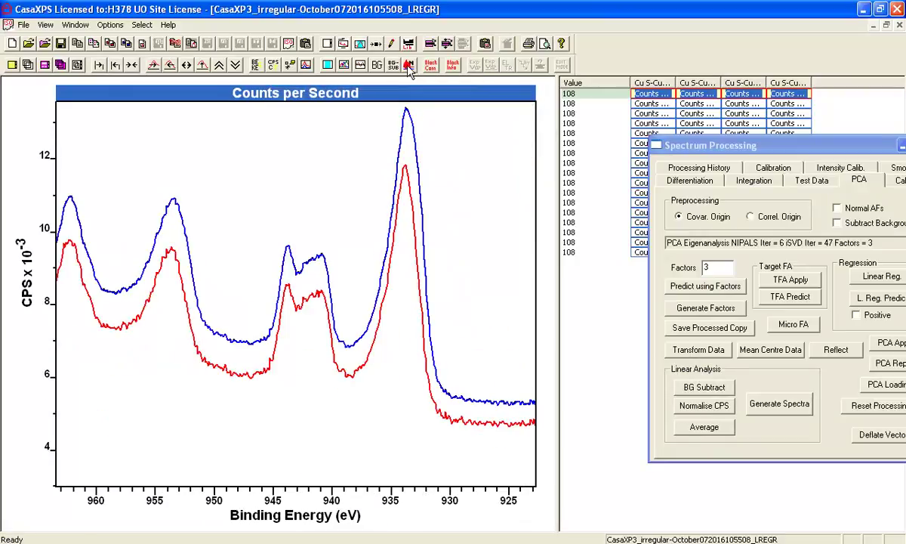
{"action": "left_click", "coordinate": [202, 65]}
{"action": "key", "text": "Down"}
{"action": "key", "text": "Down"}
{"action": "key", "text": "Down"}
{"action": "key", "text": "Down"}
{"action": "key", "text": "Down"}
{"action": "key", "text": "Down"}
{"action": "key", "text": "Down"}
{"action": "key", "text": "Down"}
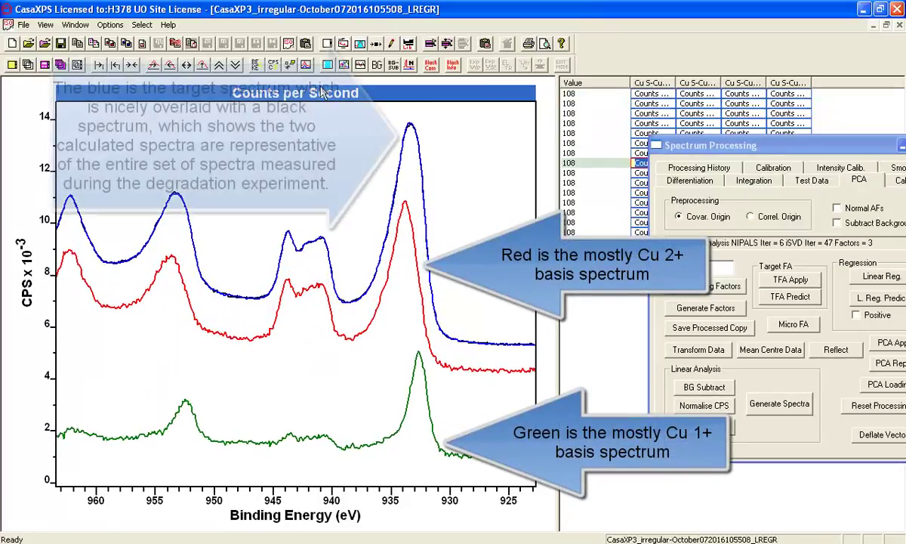
{"action": "key", "text": "Down"}
{"action": "key", "text": "Down"}
{"action": "key", "text": "Down"}
{"action": "key", "text": "Down"}
{"action": "key", "text": "Down"}
{"action": "key", "text": "Down"}
{"action": "key", "text": "Down"}
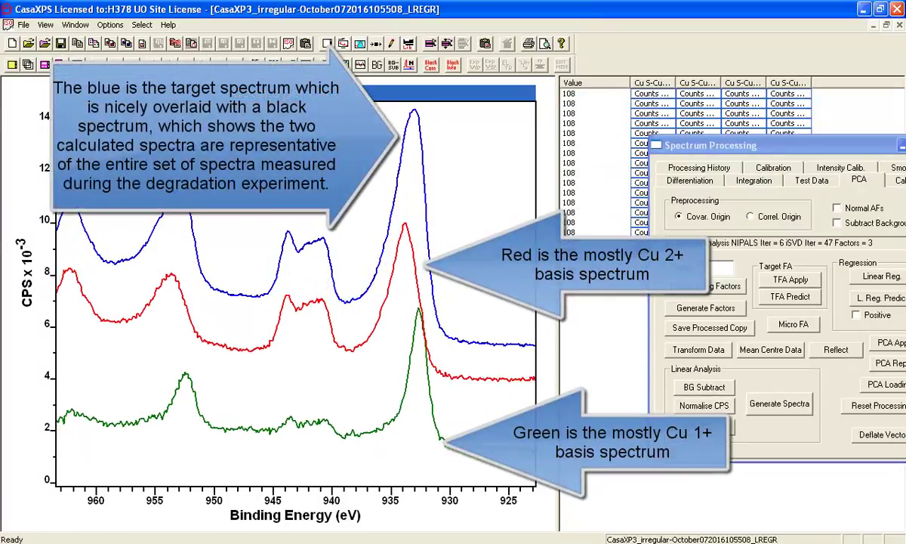
{"action": "key", "text": "Up"}
{"action": "key", "text": "Up"}
{"action": "key", "text": "Up"}
{"action": "key", "text": "Up"}
{"action": "key", "text": "Up"}
{"action": "key", "text": "Up"}
{"action": "key", "text": "Up"}
{"action": "key", "text": "Up"}
{"action": "key", "text": "Up"}
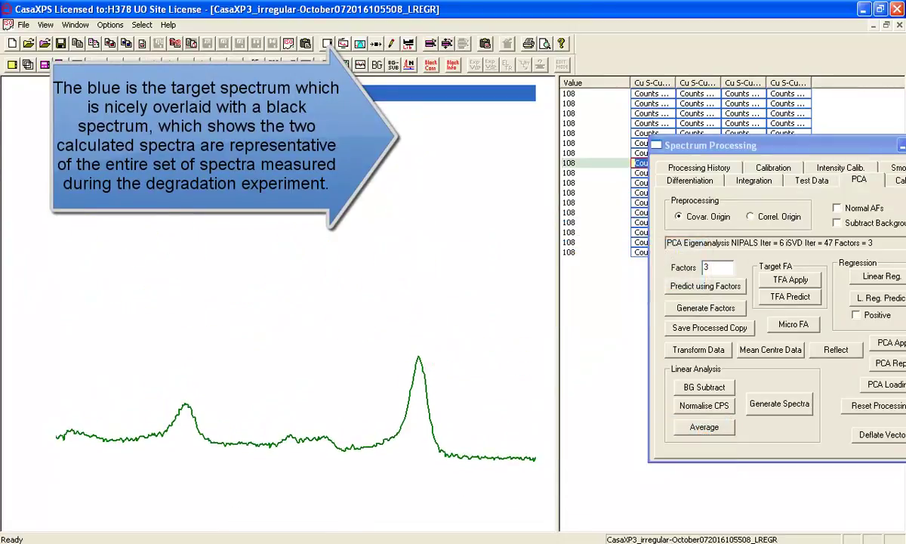
{"action": "key", "text": "Up"}
{"action": "key", "text": "Up"}
{"action": "key", "text": "Up"}
{"action": "key", "text": "Up"}
{"action": "key", "text": "Up"}
{"action": "key", "text": "Up"}
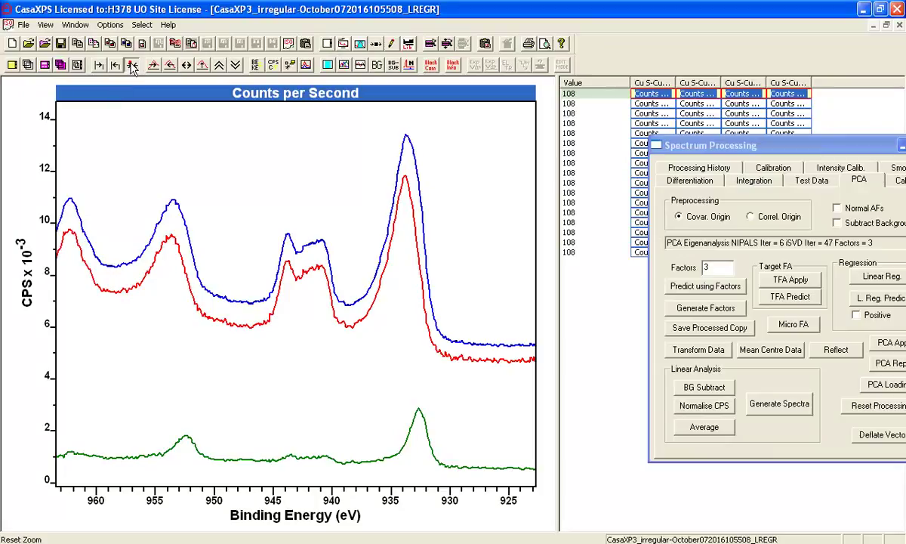
Reset the zoom and zoom into the 595–505 eV Auger and O 1s region.
{"action": "left_click", "coordinate": [132, 66]}
{"action": "left_click_drag", "start_coordinate": [440, 308], "coordinate": [510, 473]}
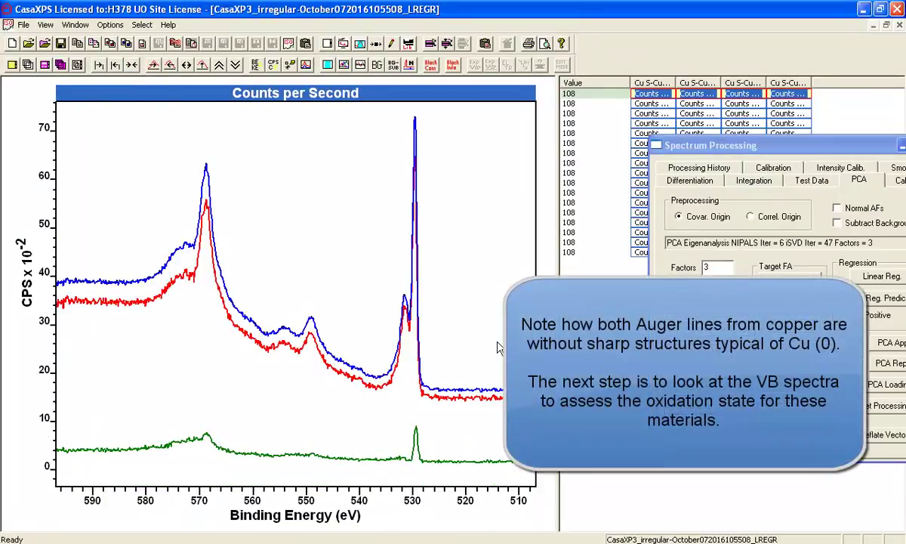
{"action": "key", "text": "Down"}
{"action": "key", "text": "Down"}
{"action": "key", "text": "Down"}
{"action": "key", "text": "Down"}
{"action": "key", "text": "Down"}
{"action": "key", "text": "Down"}
{"action": "key", "text": "Down"}
{"action": "key", "text": "Down"}
{"action": "key", "text": "Down"}
{"action": "key", "text": "Down"}
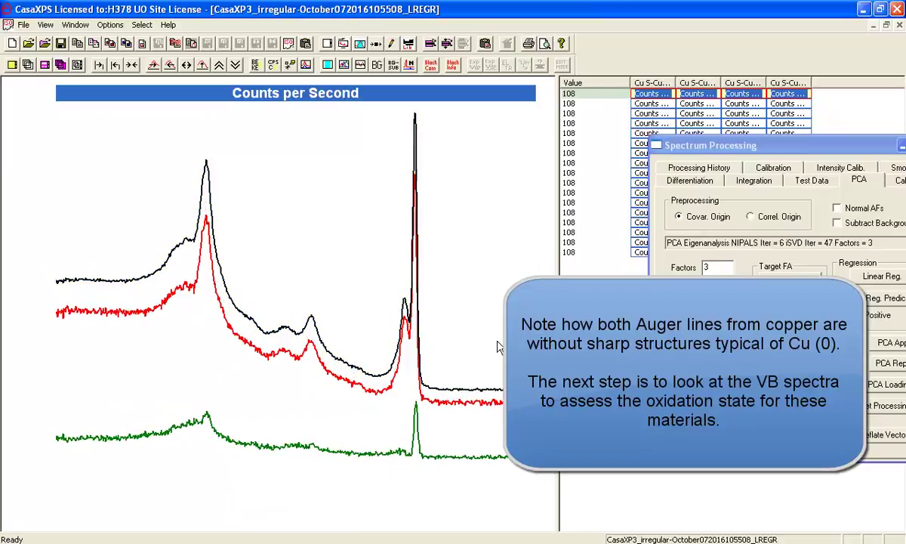